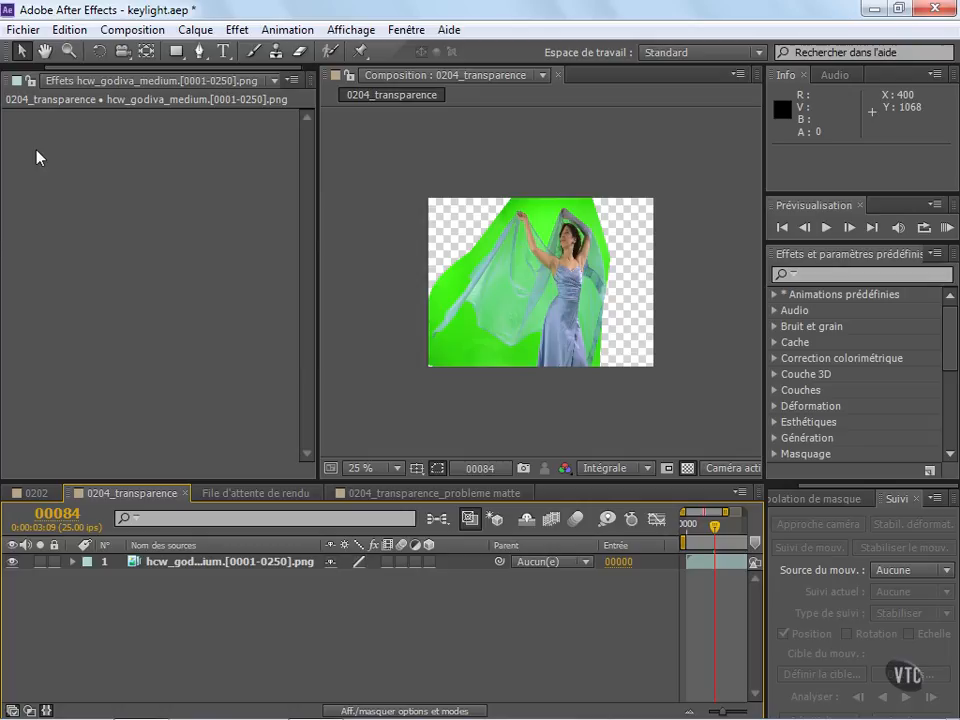
# Step: Apply the Keylight (1.2) effect to the hcw_godiva_medium layer in the 0204_transparence composition
pyautogui.scroll(2, 508, 298)
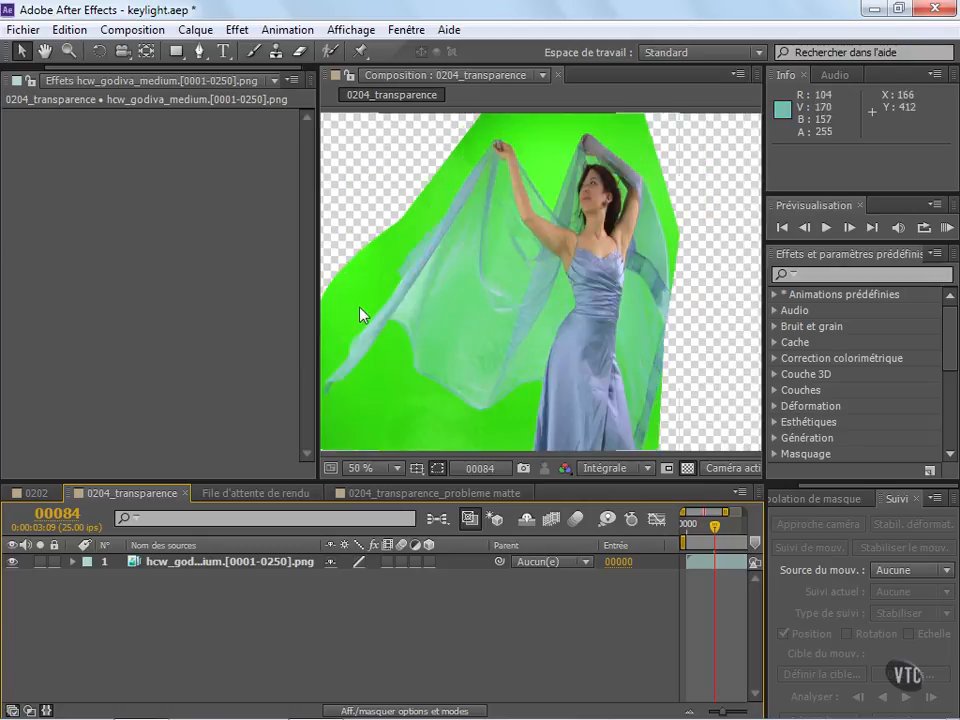
pyautogui.moveTo(318, 315); pyautogui.dragTo(165, 400)
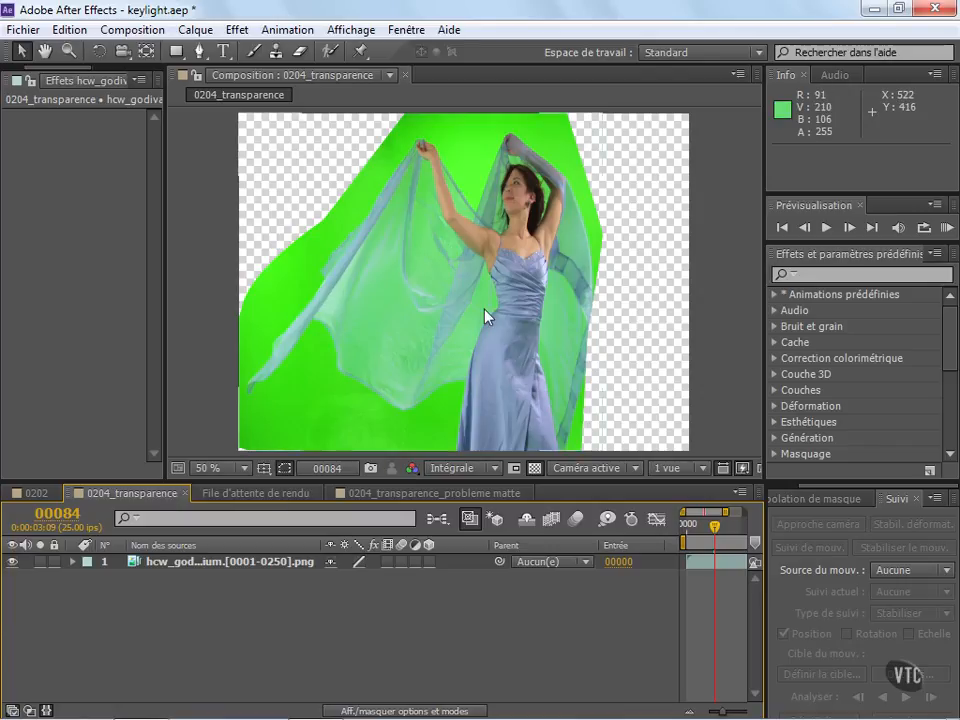
pyautogui.scroll(-2, 452, 321)
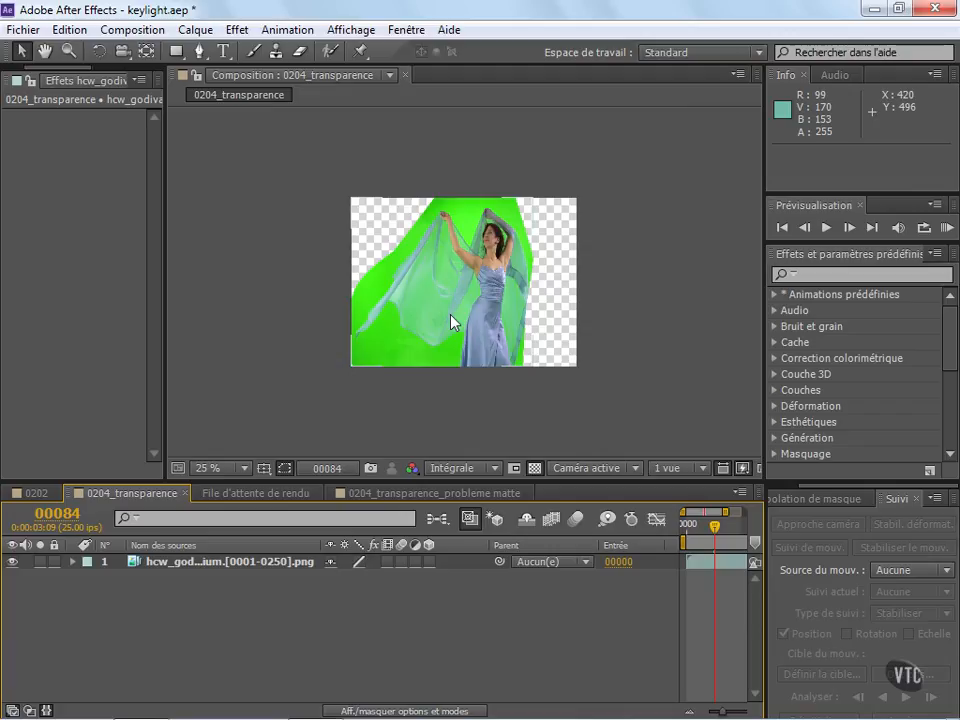
pyautogui.click(230, 562)
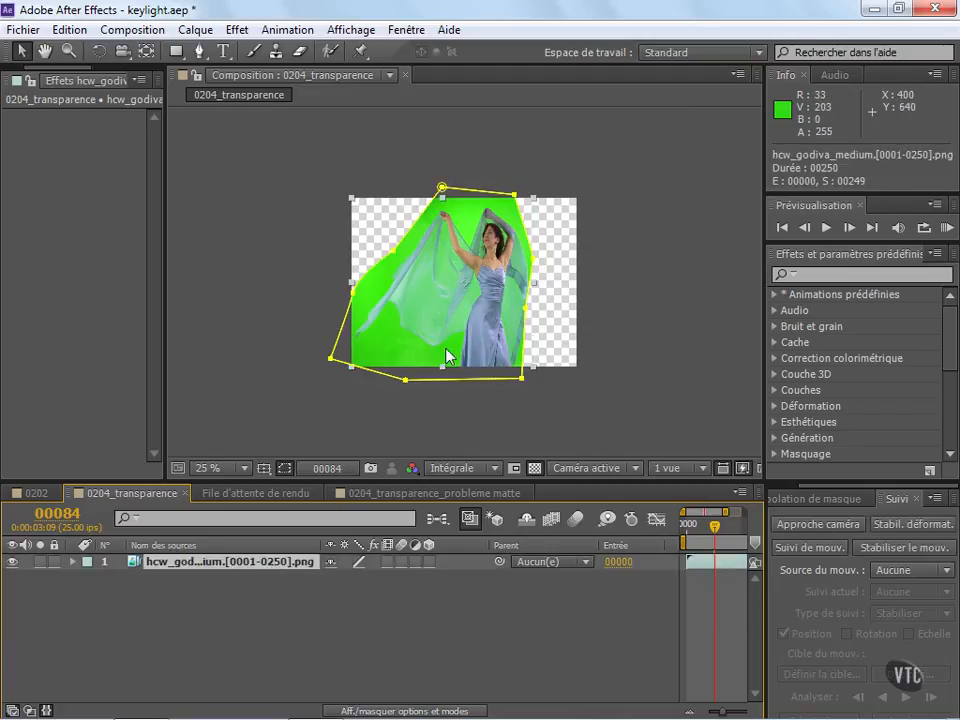
pyautogui.scroll(2, 448, 356)
pyautogui.click(282, 633)
pyautogui.click(258, 565)
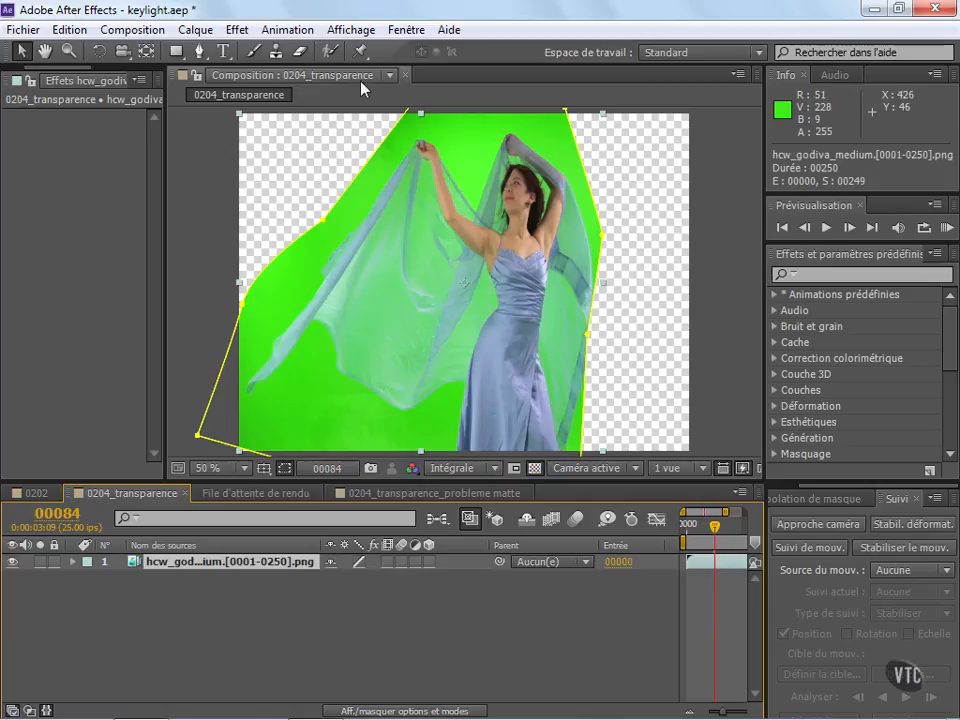
pyautogui.click(237, 30)
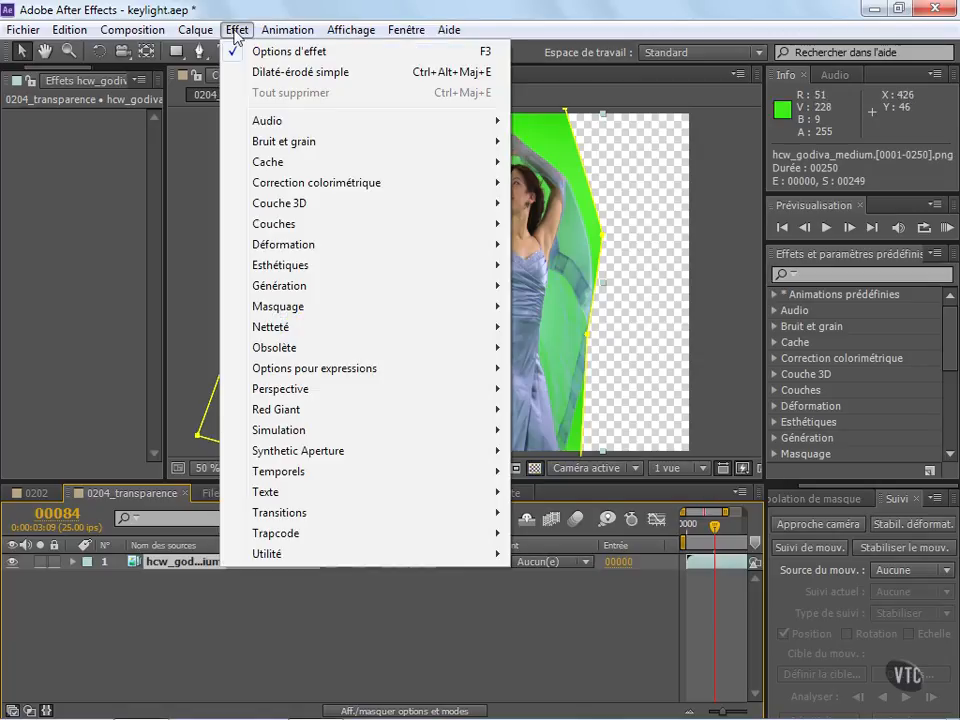
pyautogui.moveTo(461, 306)
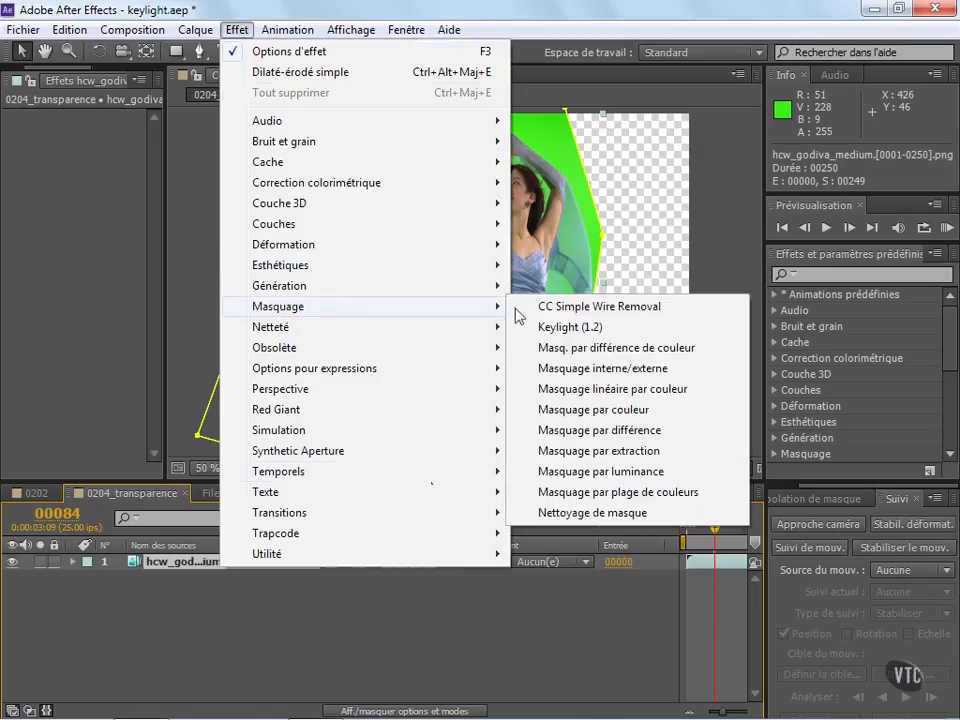
pyautogui.click(628, 335)
# Step: Sample the green backdrop beside the veil as Keylight's Screen Colour and check the keyed veil up close
pyautogui.moveTo(167, 218); pyautogui.dragTo(318, 227)
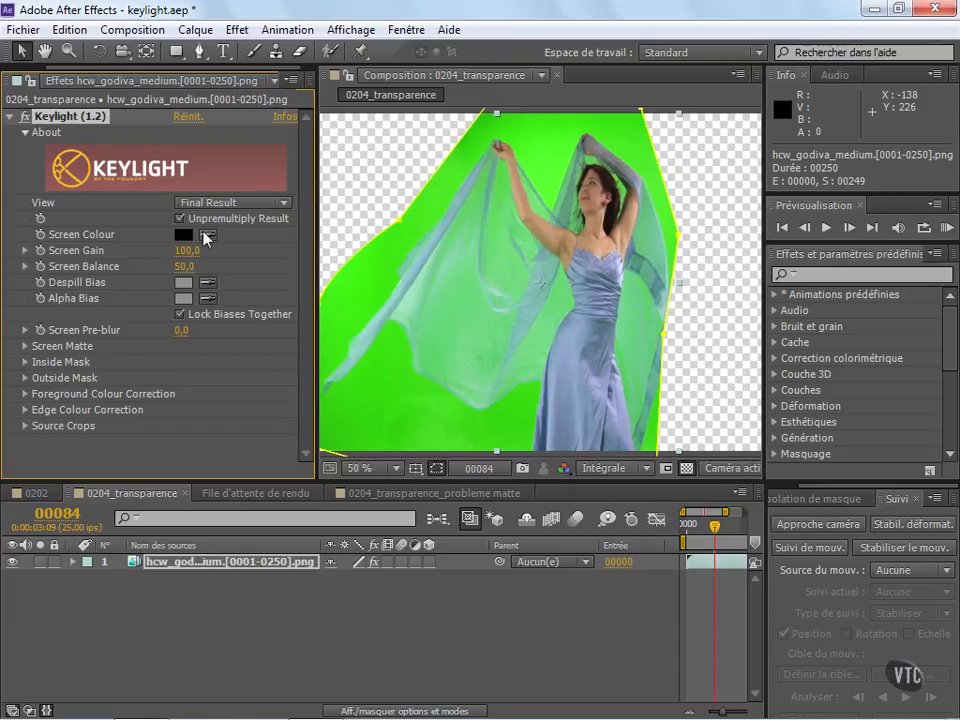
pyautogui.click(207, 236)
pyautogui.click(372, 282)
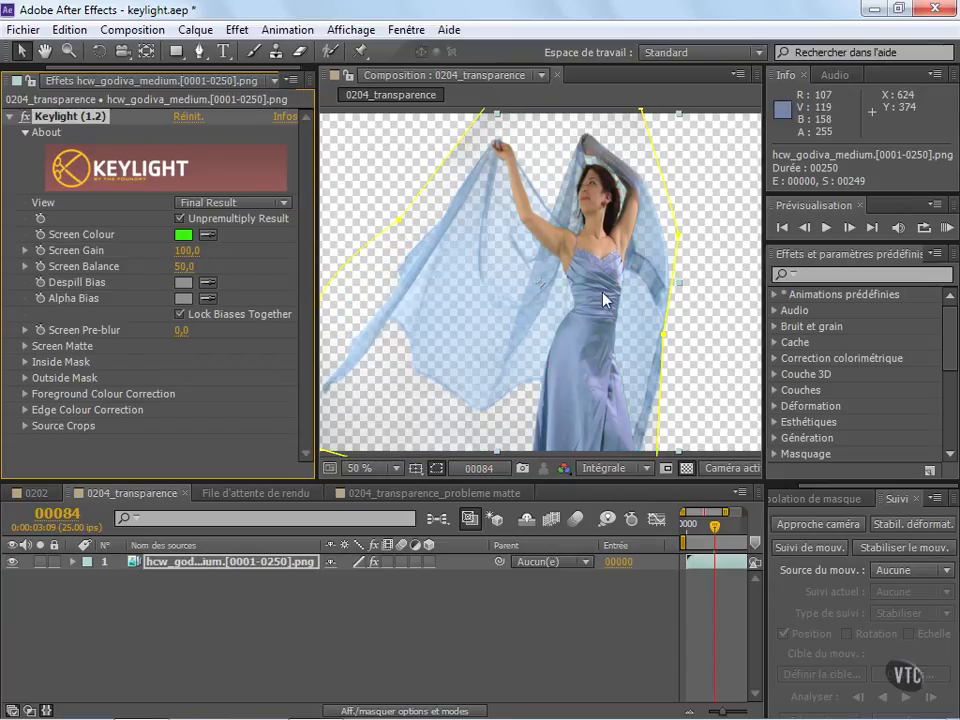
pyautogui.scroll(-3, 602, 294)
pyautogui.scroll(4, 595, 291)
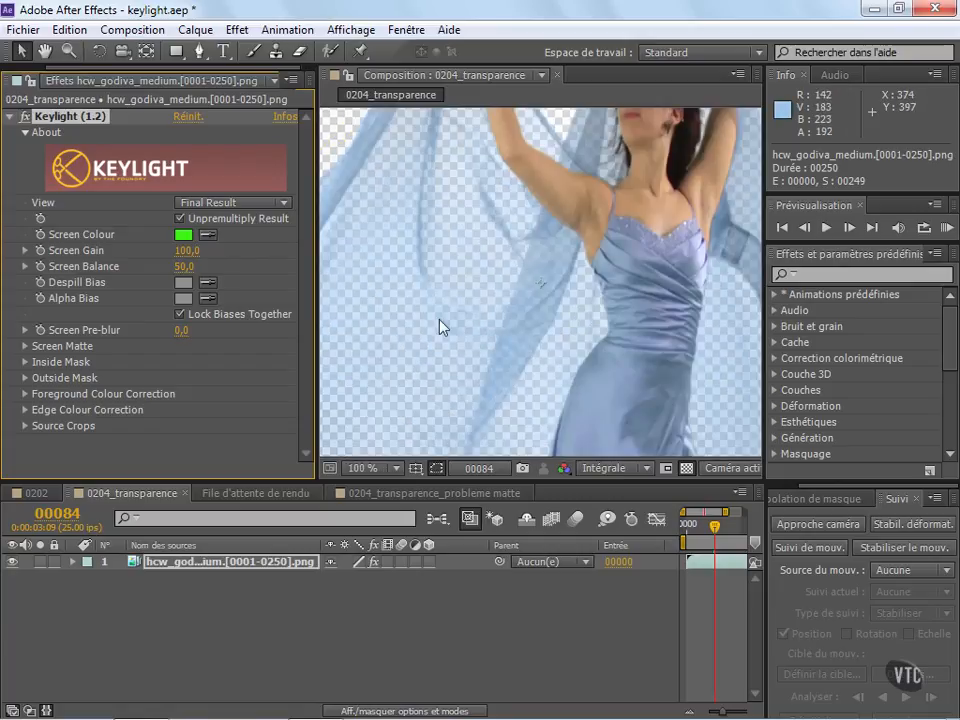
pyautogui.scroll(-2, 439, 326)
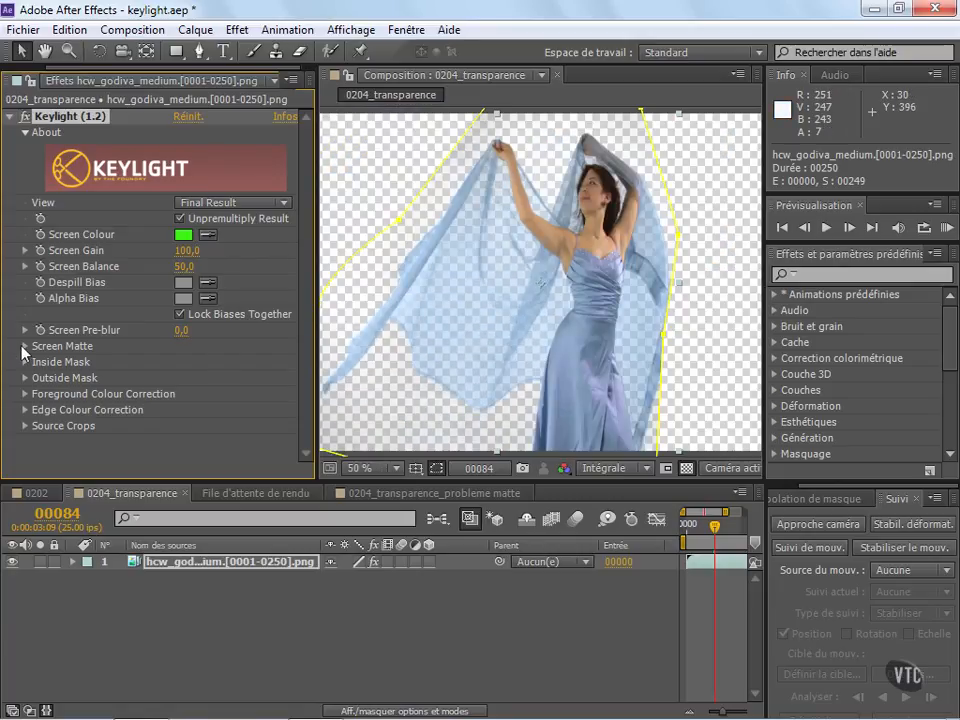
# Step: Display Keylight's Screen Matte view to examine the black, grey and white areas of the matte
pyautogui.click(259, 204)
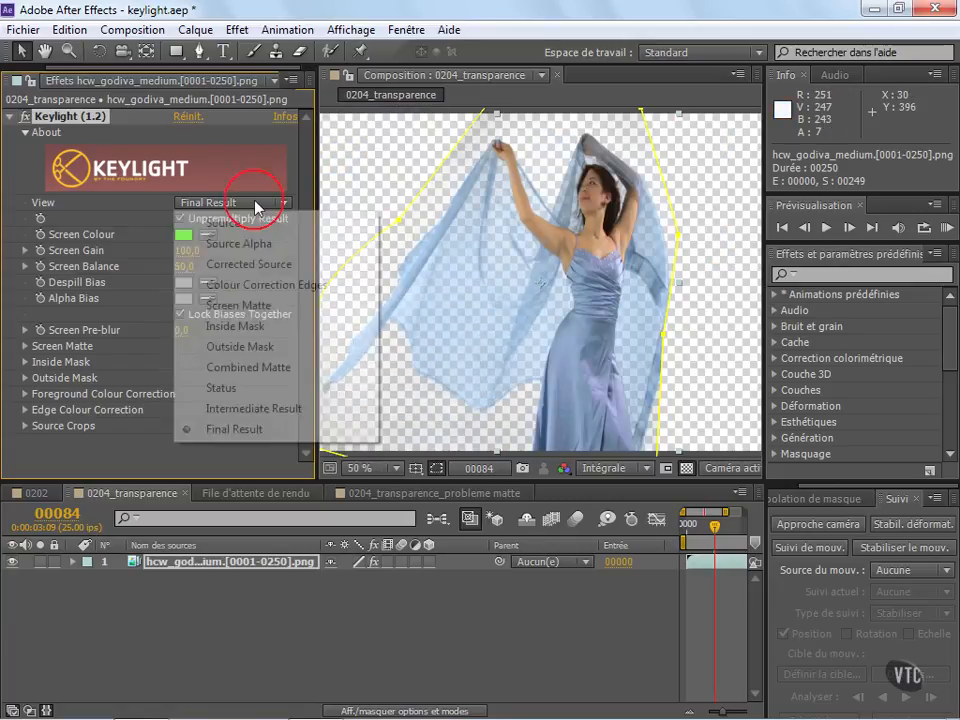
pyautogui.click(277, 306)
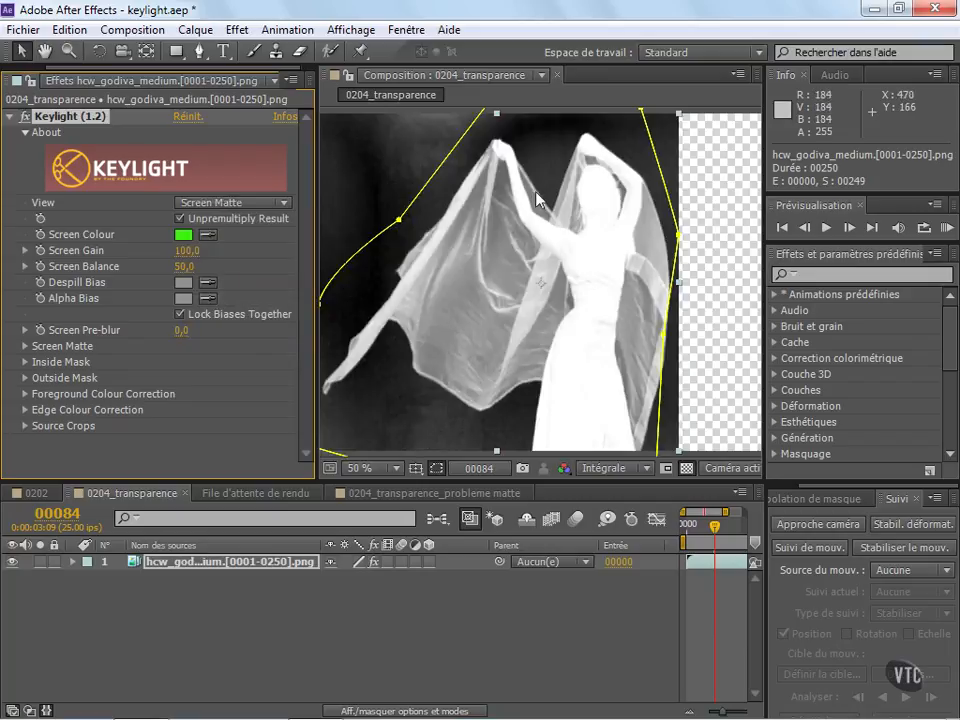
pyautogui.scroll(-2, 470, 340)
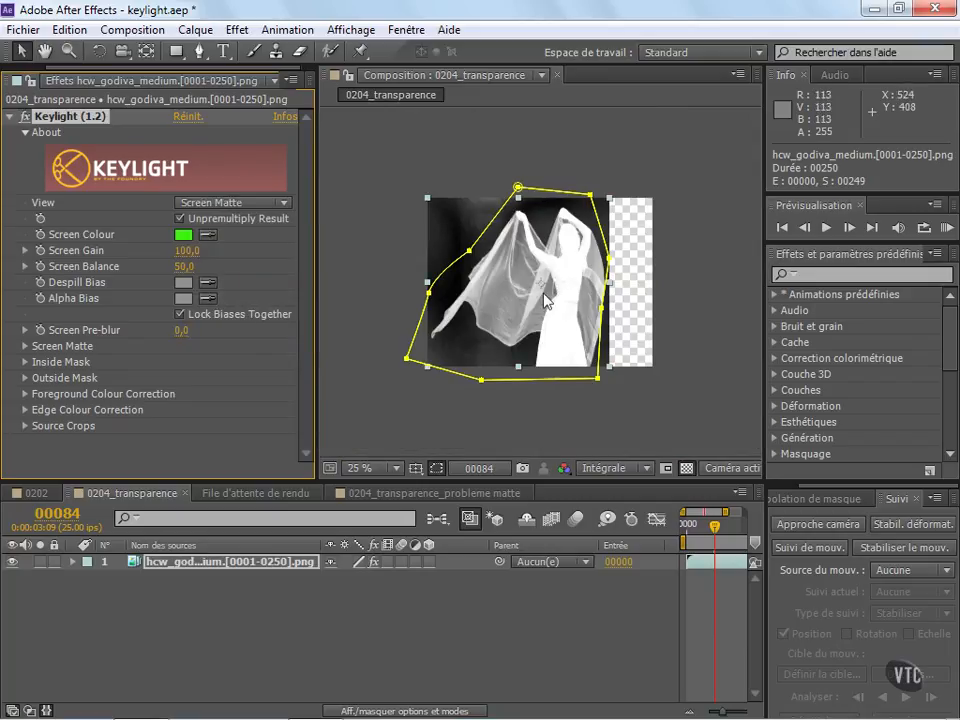
pyautogui.scroll(2, 530, 266)
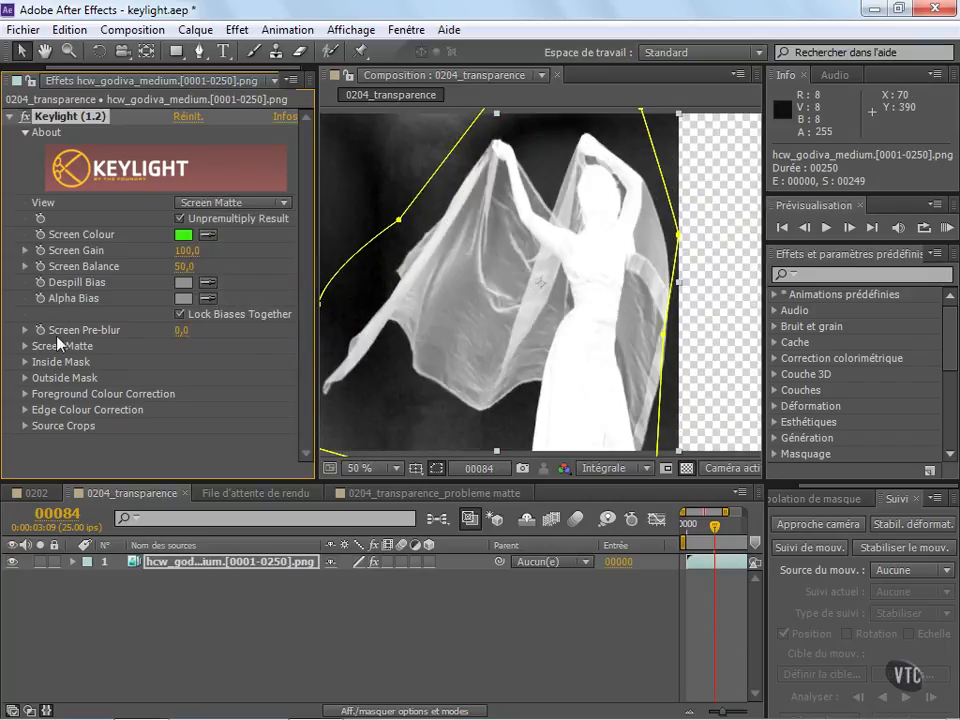
pyautogui.click(232, 202)
pyautogui.click(250, 306)
# Step: Expand the Screen Matte settings, inspect the grey residue around the veil and set Clip Black to 30
pyautogui.click(24, 346)
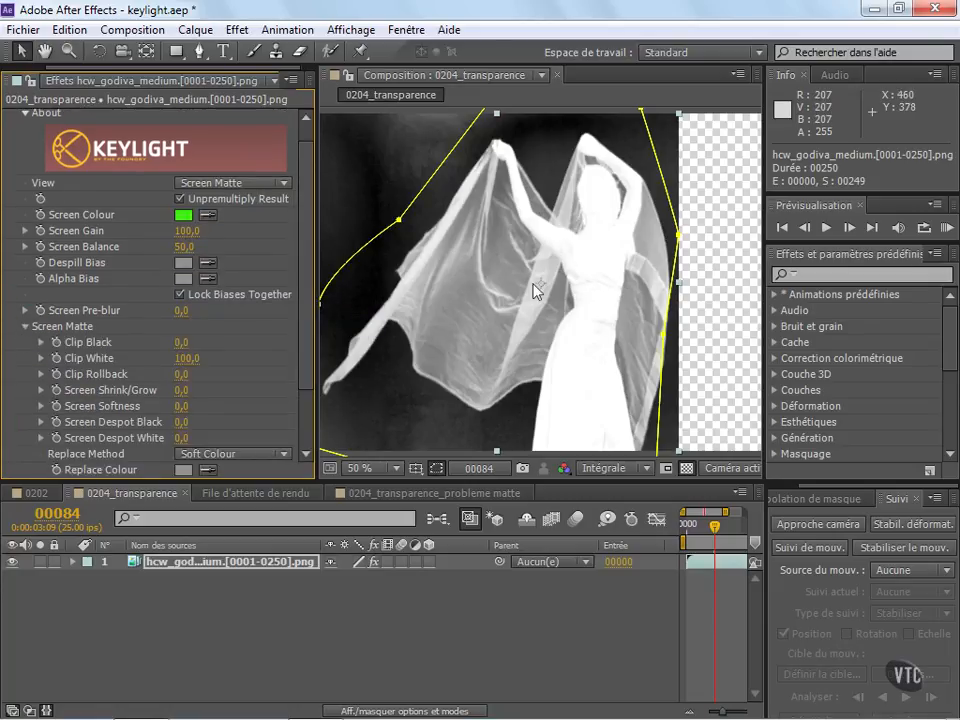
pyautogui.scroll(-1, 534, 283)
pyautogui.moveTo(503, 275); pyautogui.dragTo(585, 285)
pyautogui.scroll(1, 585, 285)
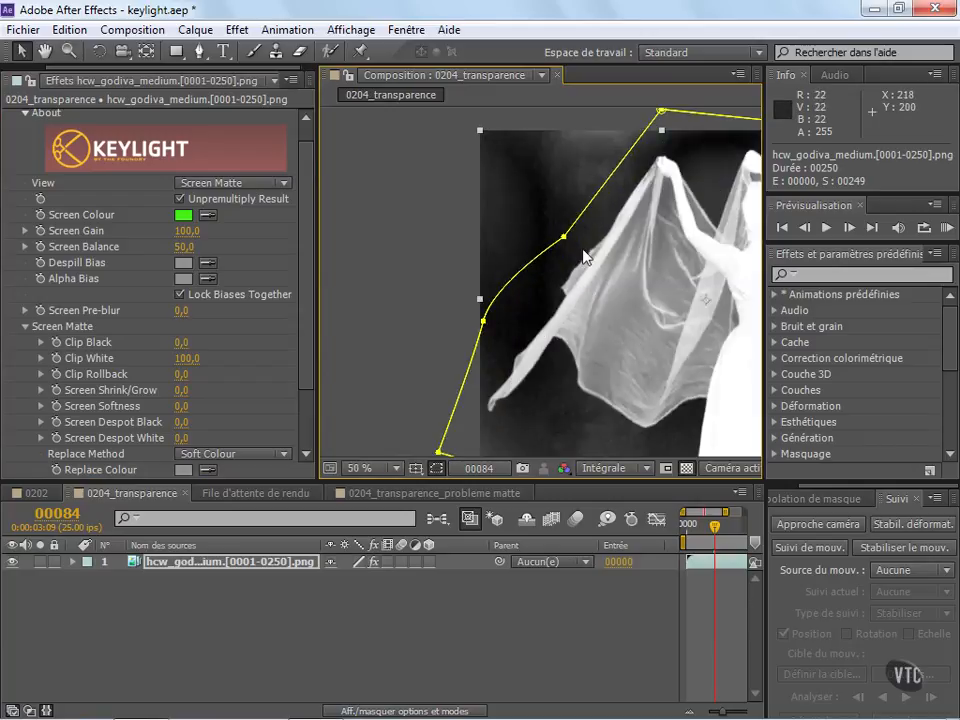
pyautogui.moveTo(577, 309); pyautogui.dragTo(502, 153)
pyautogui.moveTo(602, 202); pyautogui.dragTo(540, 345)
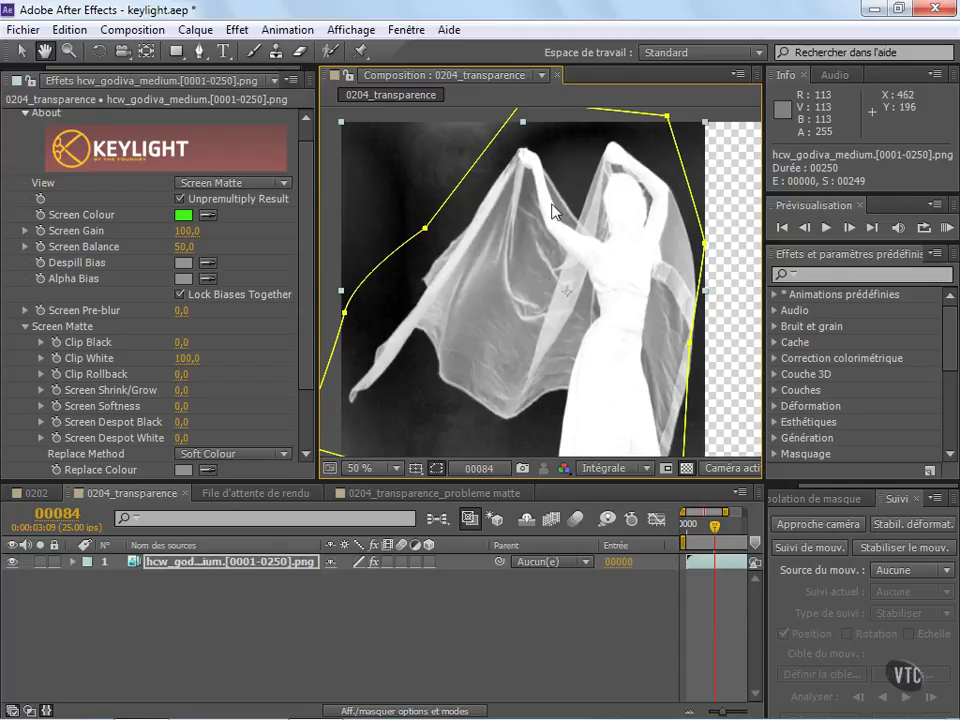
pyautogui.press('v')
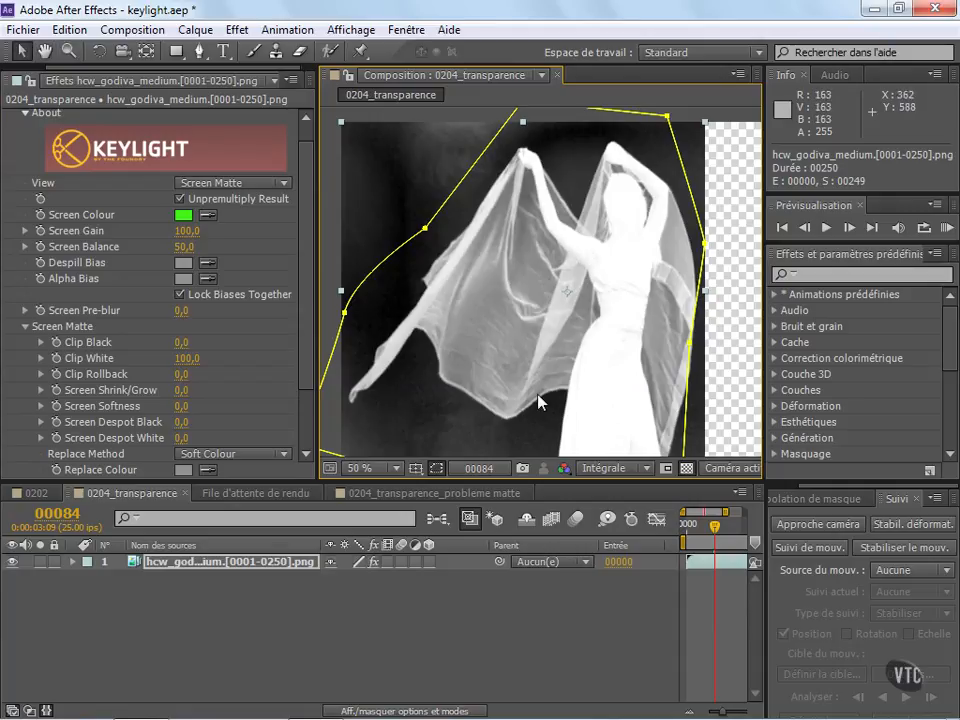
pyautogui.click(182, 342)
pyautogui.write('30')
pyautogui.press('Return')
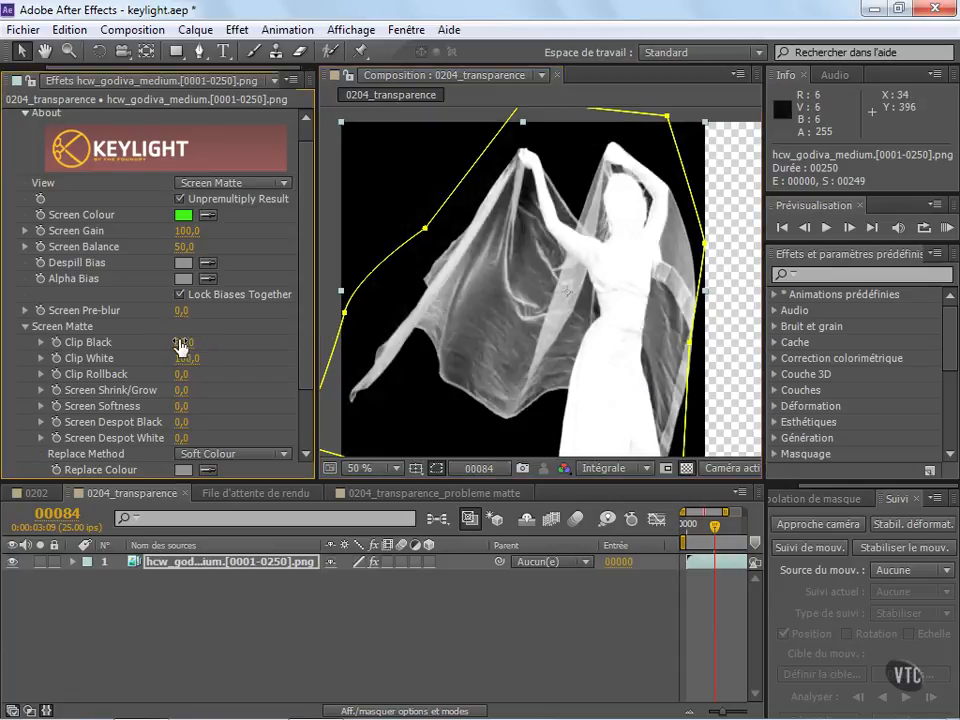
# Step: Lower Clip White to 49 to see how it affects the veil in the matte
pyautogui.moveTo(596, 347); pyautogui.dragTo(573, 292)
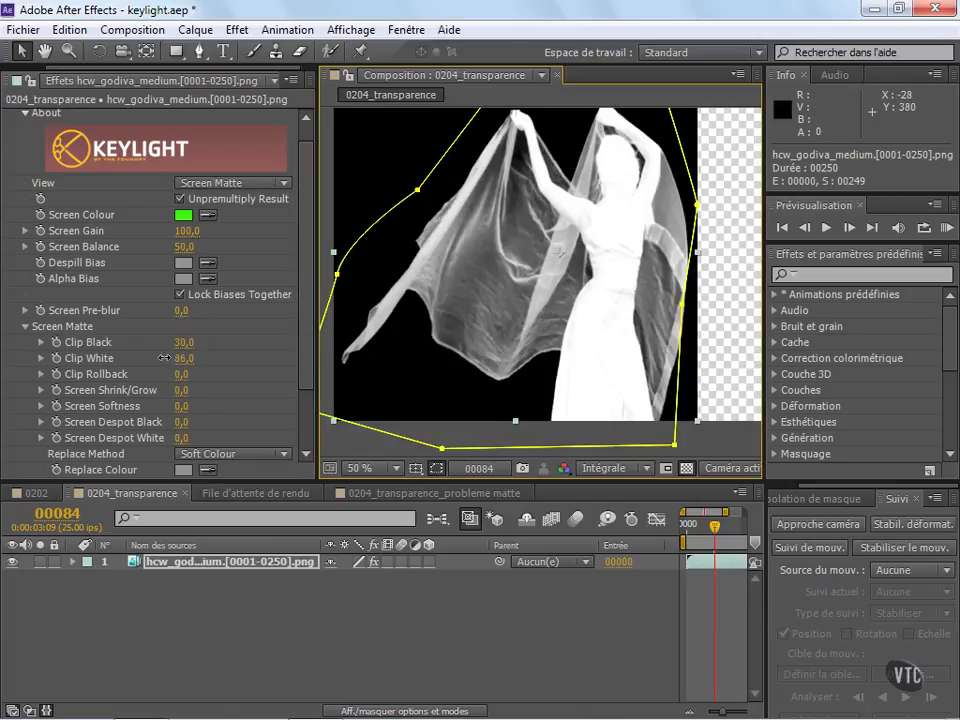
pyautogui.moveTo(186, 358); pyautogui.dragTo(144, 358)
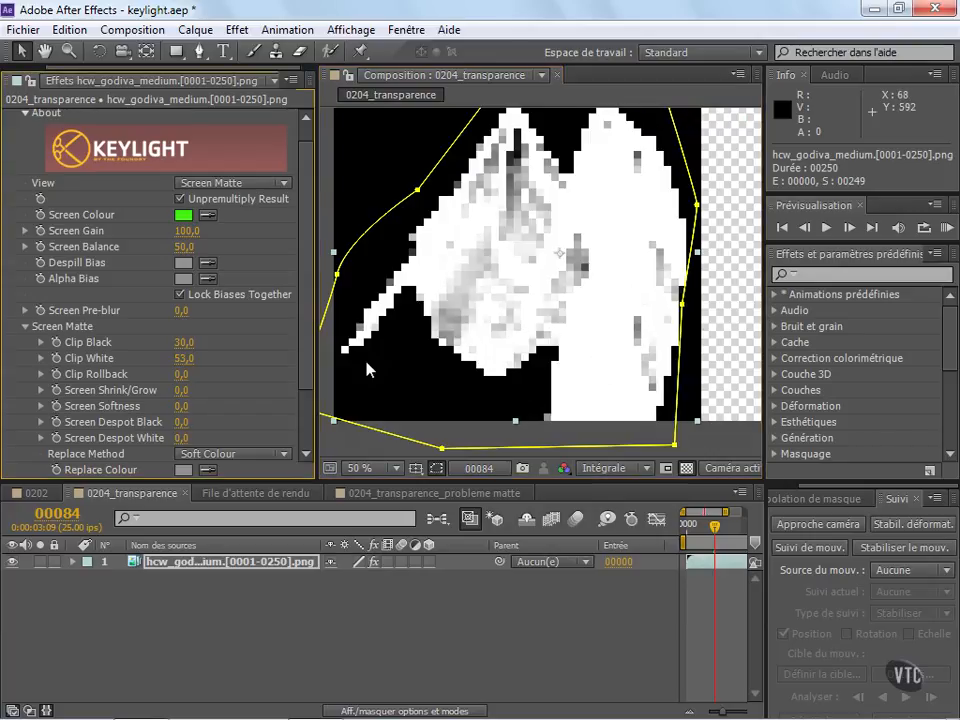
pyautogui.moveTo(498, 247); pyautogui.dragTo(468, 265)
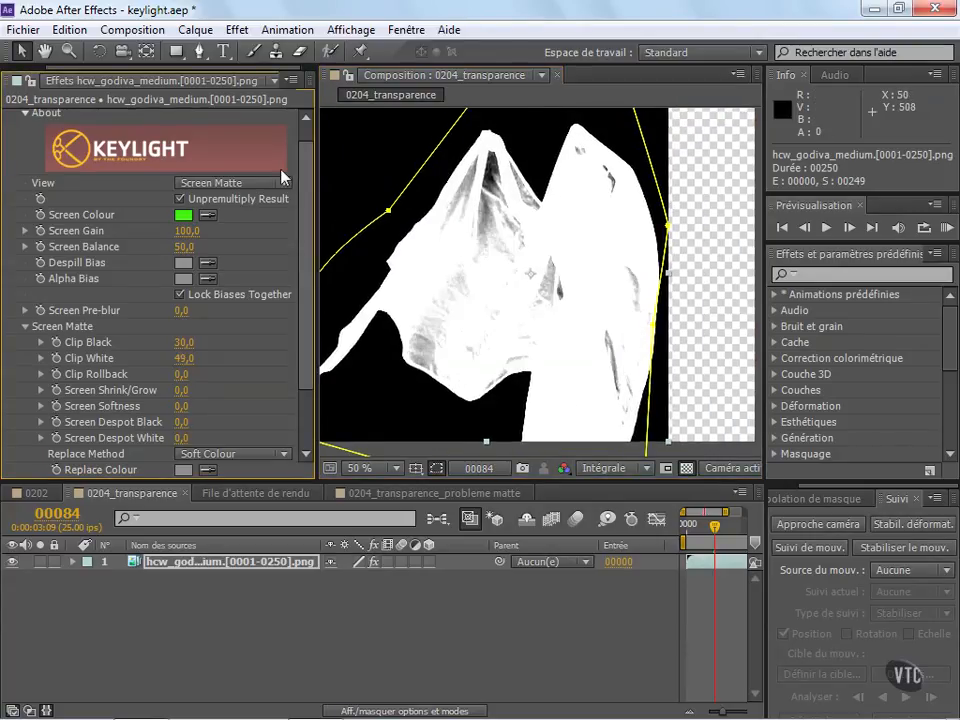
# Step: Compare the veil's transparency in Keylight's Source and Final Result views
pyautogui.click(250, 183)
pyautogui.click(258, 205)
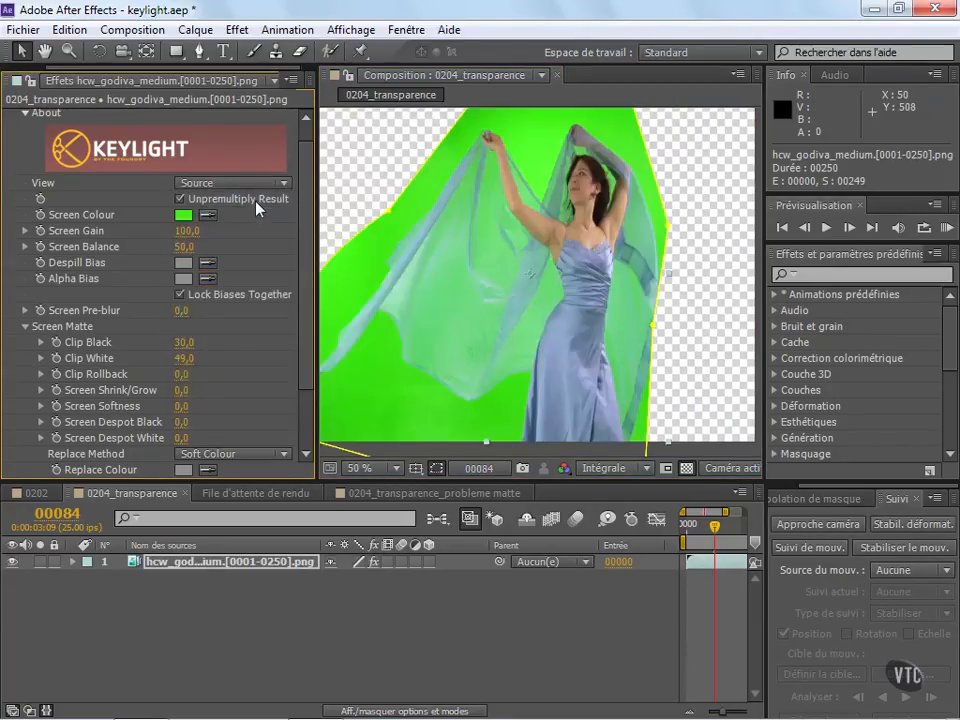
pyautogui.click(200, 183)
pyautogui.click(240, 410)
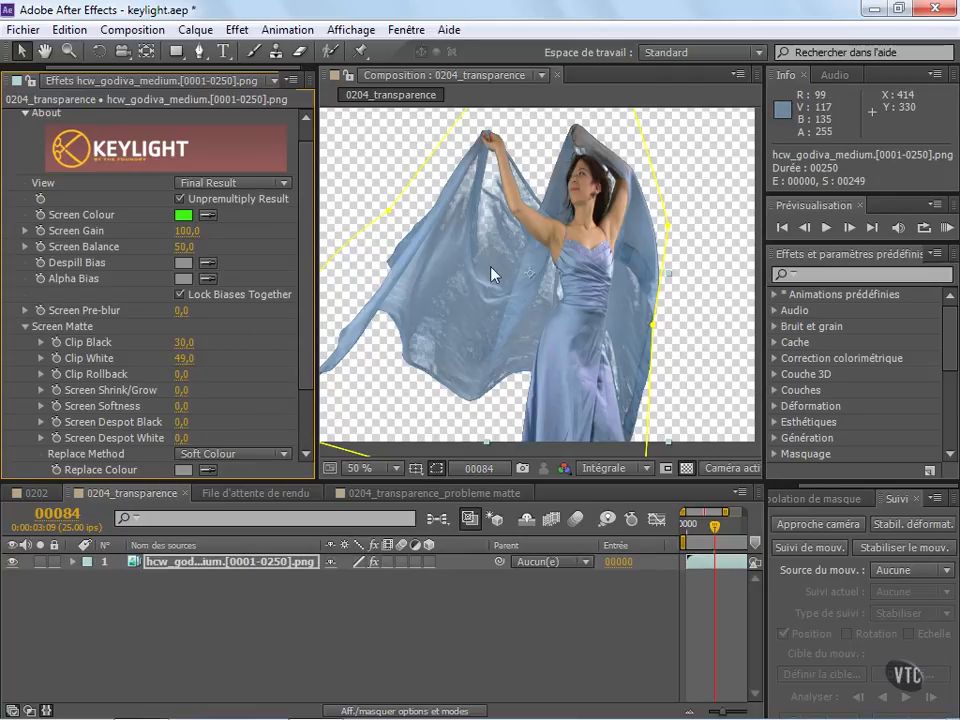
# Step: Restore Clip White to 100 while viewing the Screen Matte, and return the view to Final Result
pyautogui.click(230, 183)
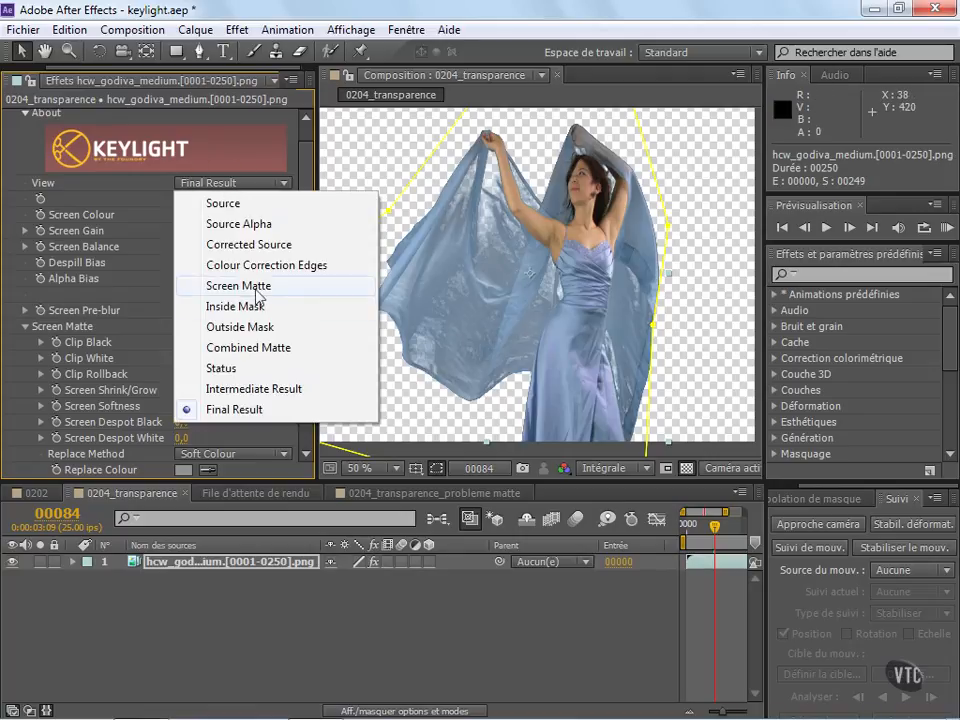
pyautogui.click(251, 285)
pyautogui.moveTo(182, 365); pyautogui.dragTo(531, 325)
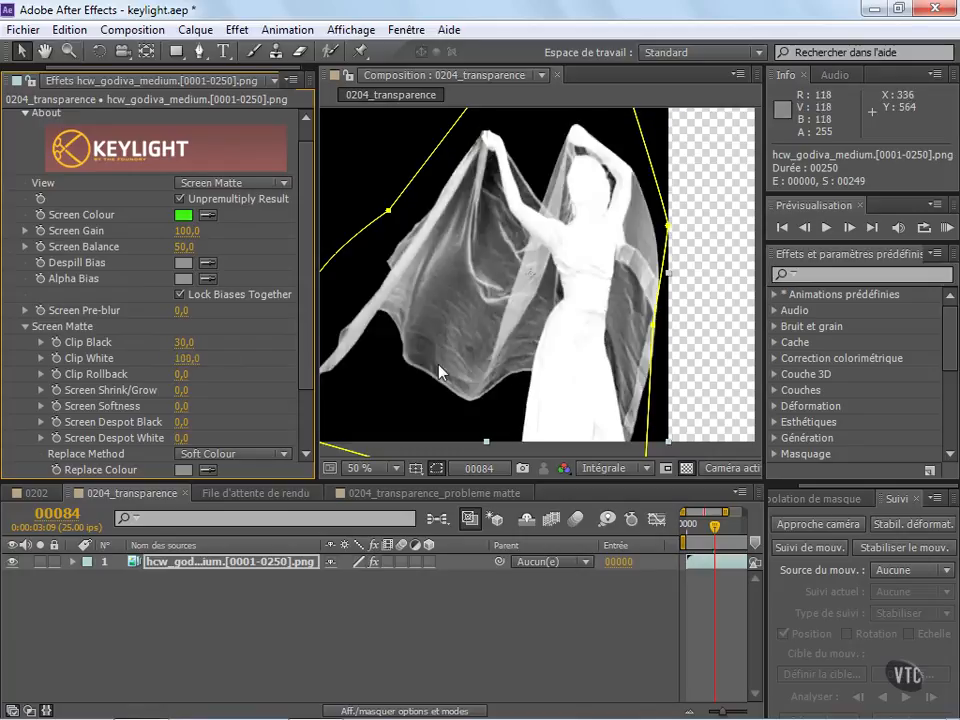
pyautogui.click(247, 184)
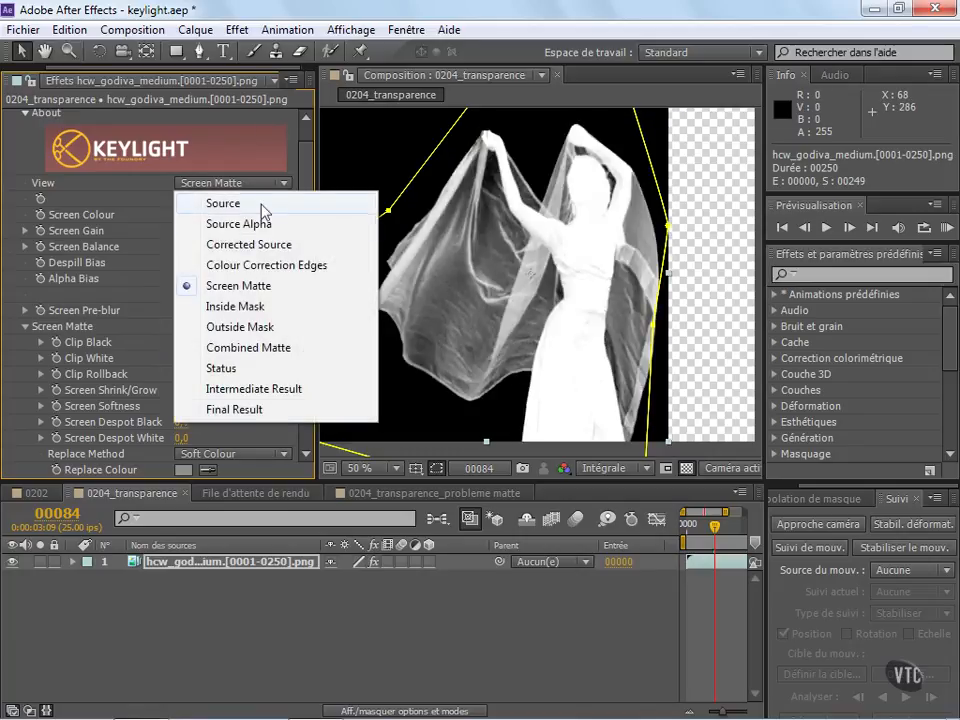
pyautogui.click(248, 410)
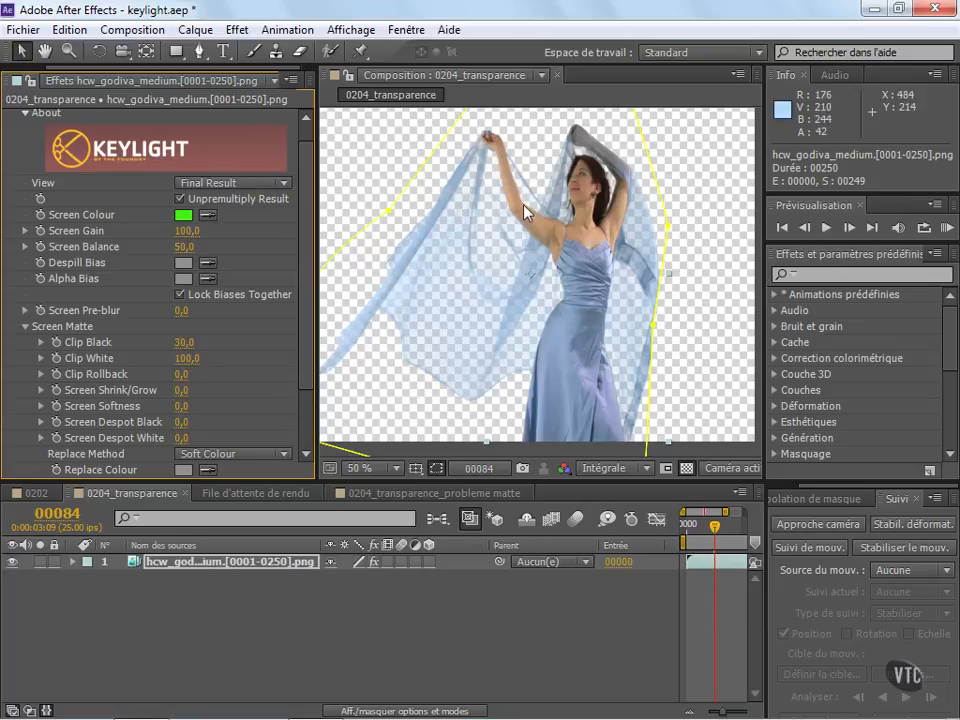
# Step: Set Clip White to 80 and review the whole keyed image and the Keylight settings
pyautogui.click(186, 359)
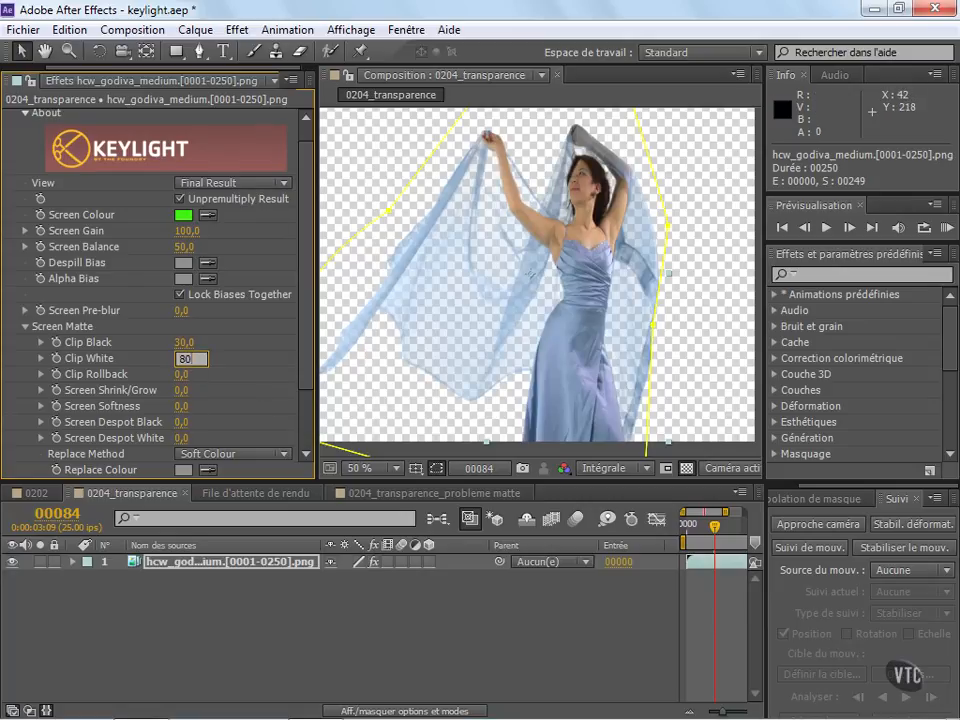
pyautogui.write('80')
pyautogui.press('Return')
pyautogui.press(',')
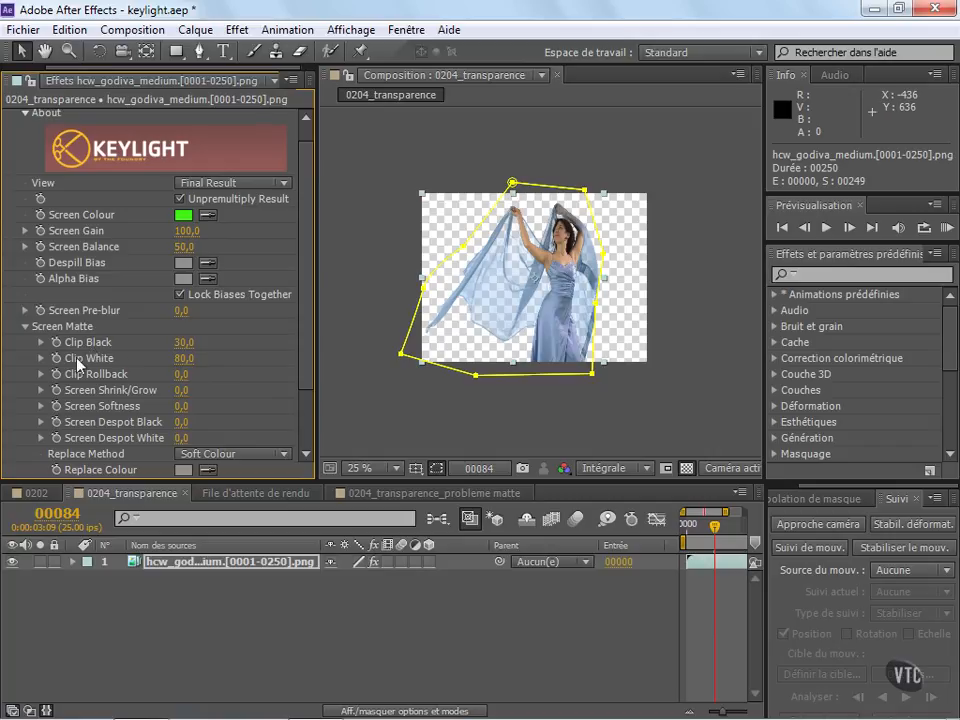
pyautogui.moveTo(306, 322); pyautogui.dragTo(308, 398)
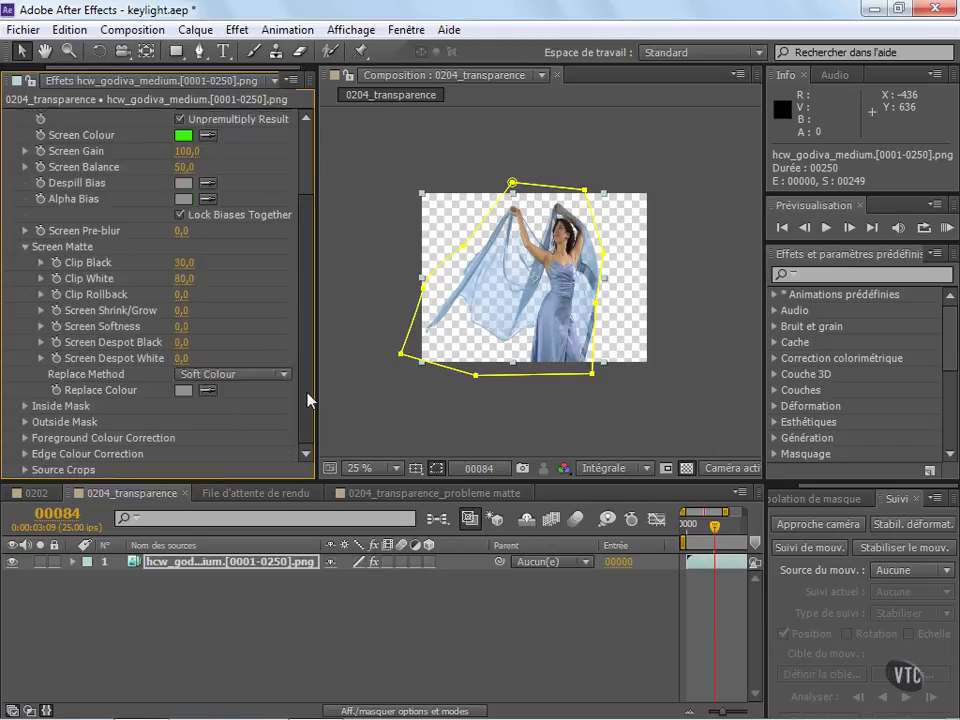
pyautogui.scroll(5, 232, 200)
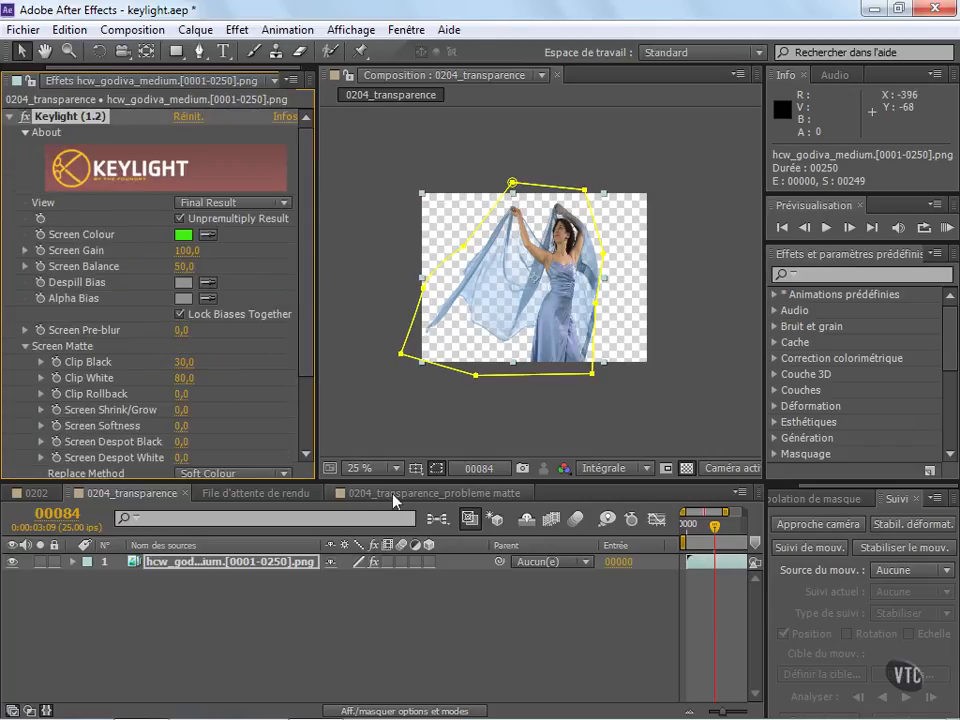
# Step: Open the 0204_transparence_probleme matte composition, place it directly after 0204_transparence and show the whole figure
pyautogui.click(340, 493)
pyautogui.moveTo(322, 500); pyautogui.dragTo(230, 499)
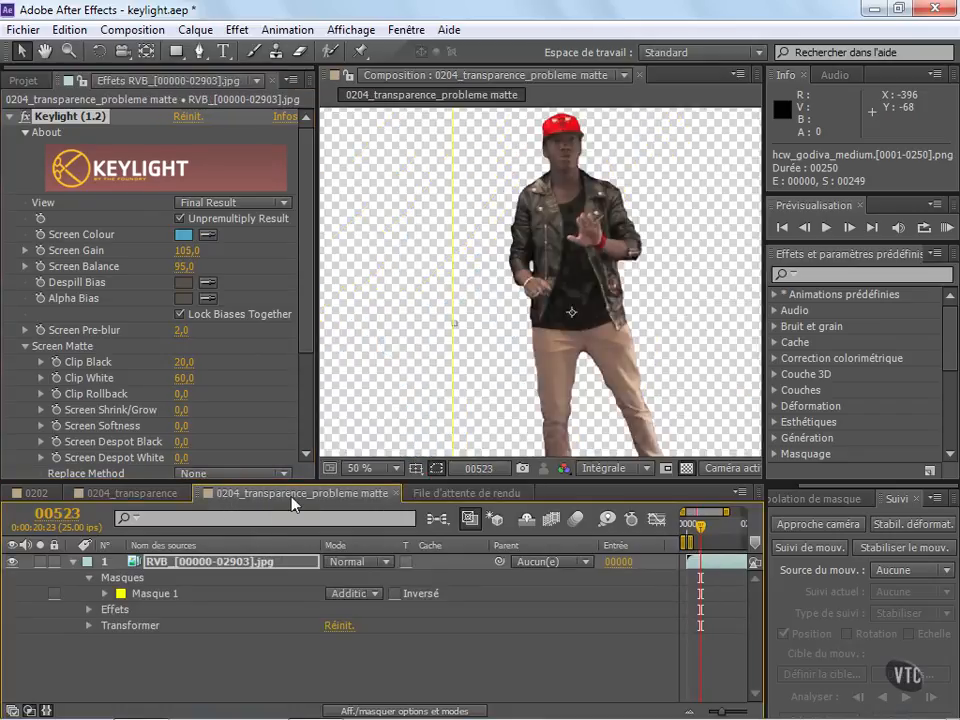
pyautogui.scroll(-2, 508, 339)
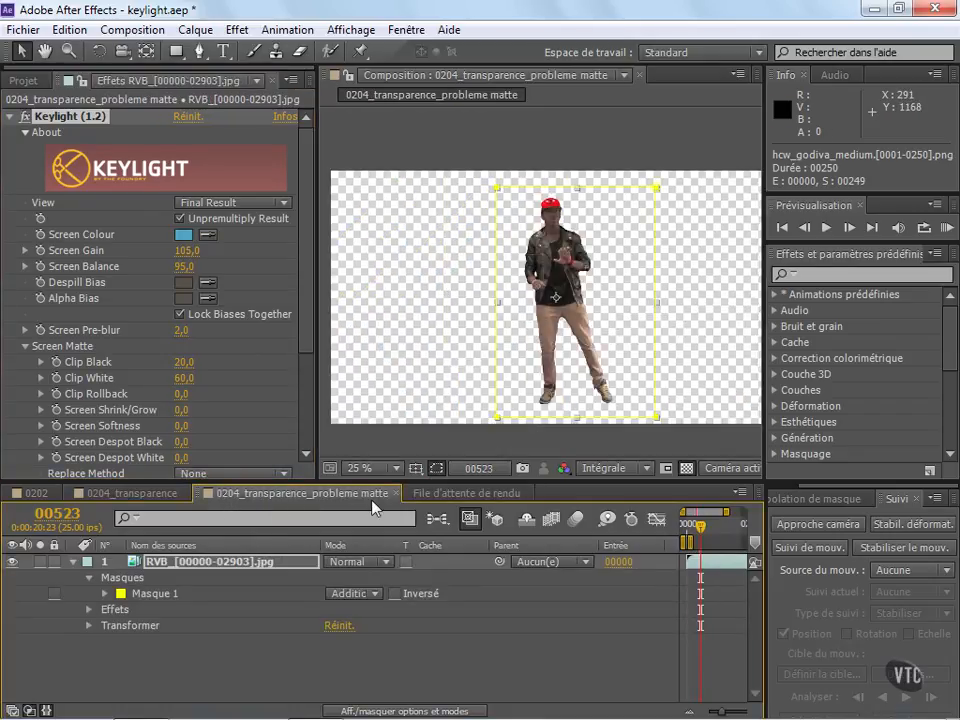
# Step: Compare the performer's cap, head and jacket with the Keylight effect disabled and enabled
pyautogui.scroll(2, 505, 318)
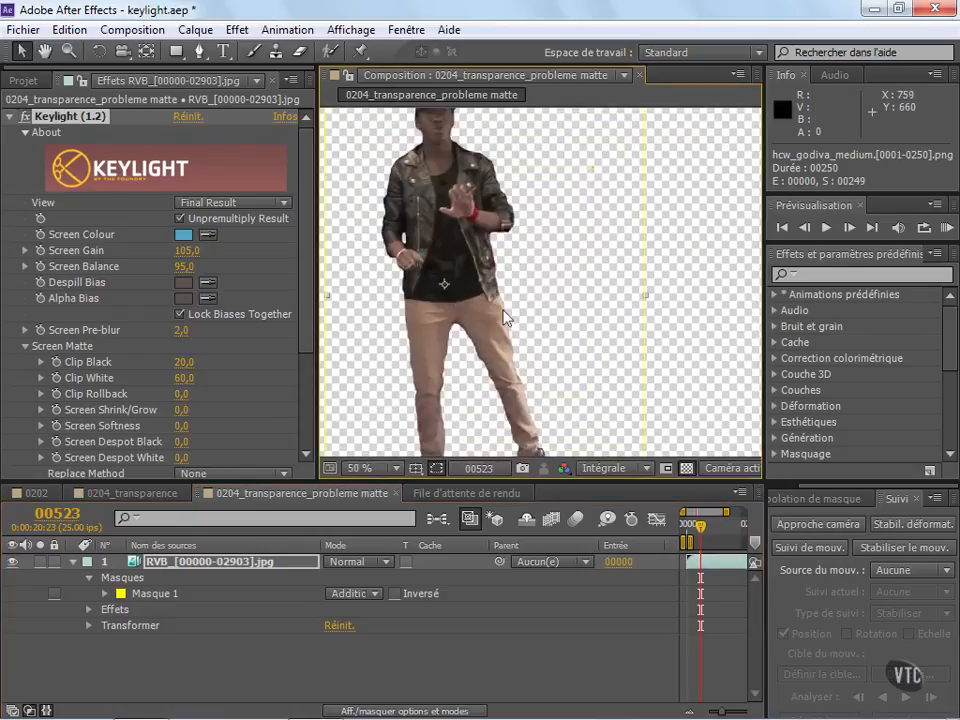
pyautogui.moveTo(473, 289); pyautogui.dragTo(549, 298)
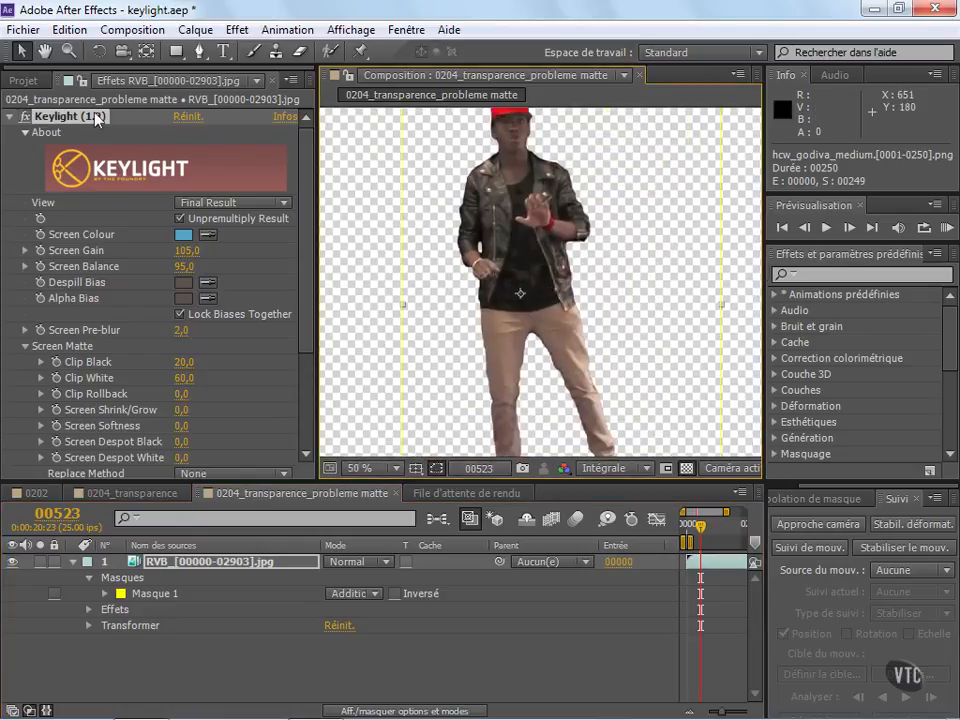
pyautogui.moveTo(514, 142); pyautogui.dragTo(497, 211)
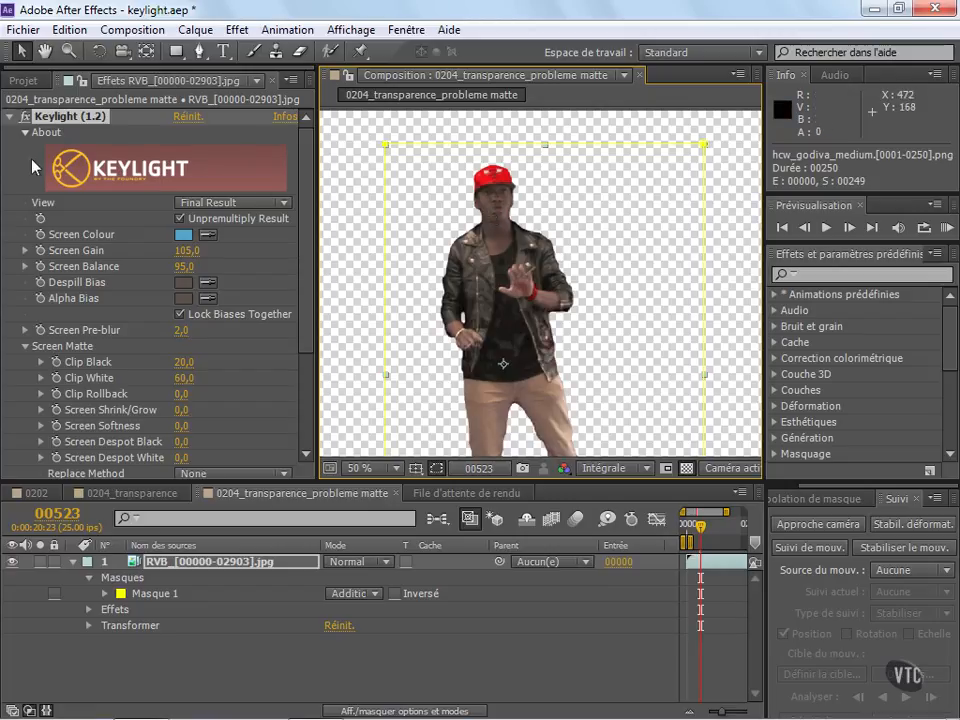
pyautogui.click(25, 117)
pyautogui.click(25, 117)
pyautogui.click(25, 117)
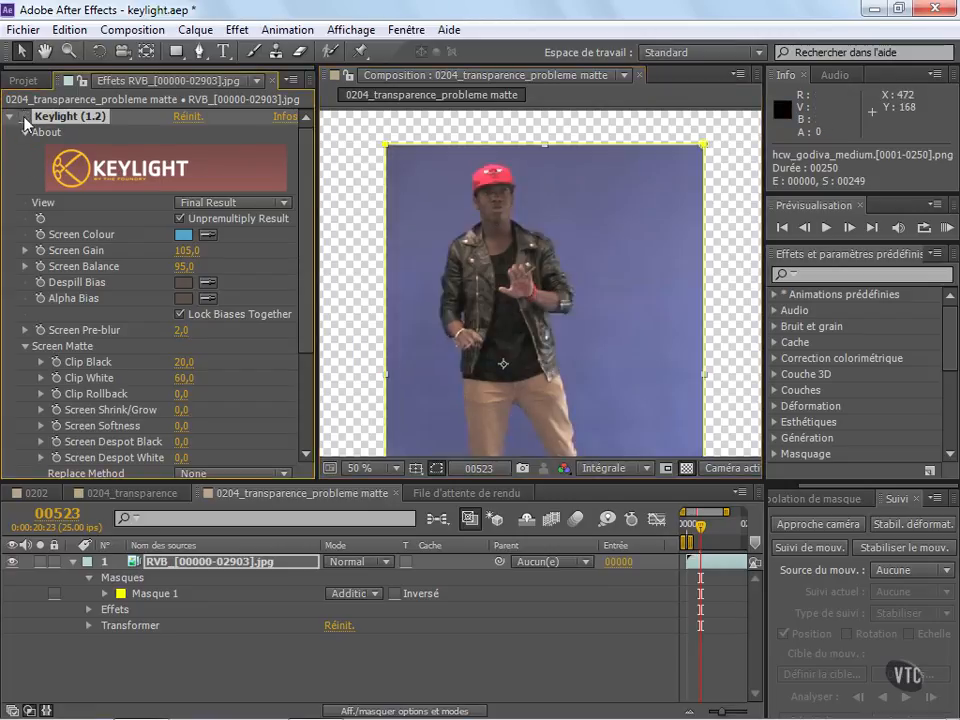
pyautogui.click(25, 117)
pyautogui.click(25, 117)
pyautogui.click(25, 117)
pyautogui.click(25, 117)
pyautogui.click(25, 117)
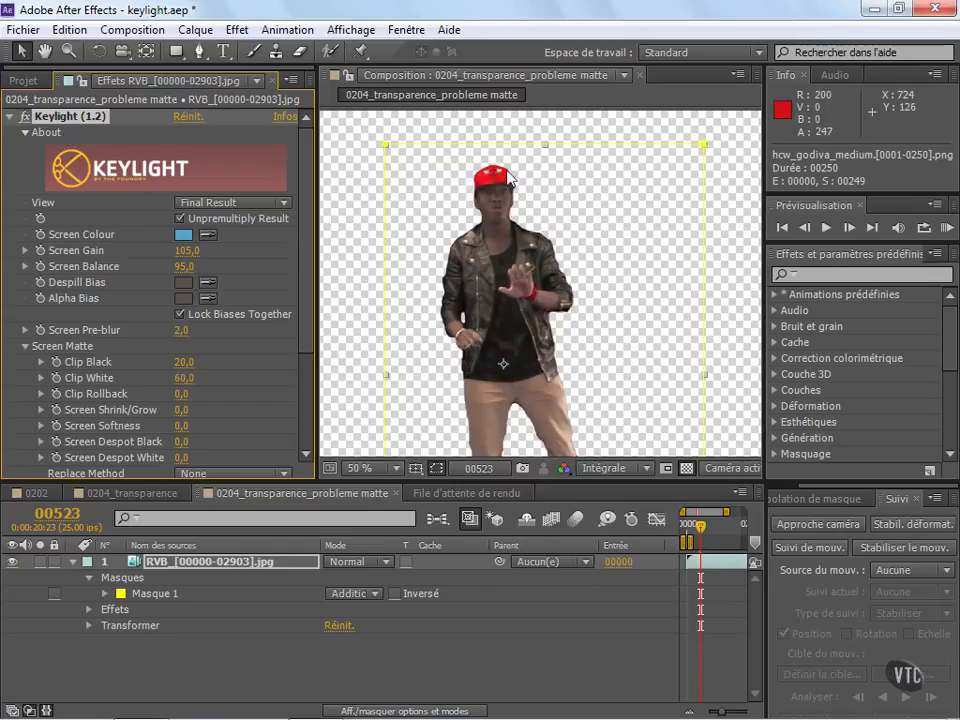
pyautogui.click(25, 117)
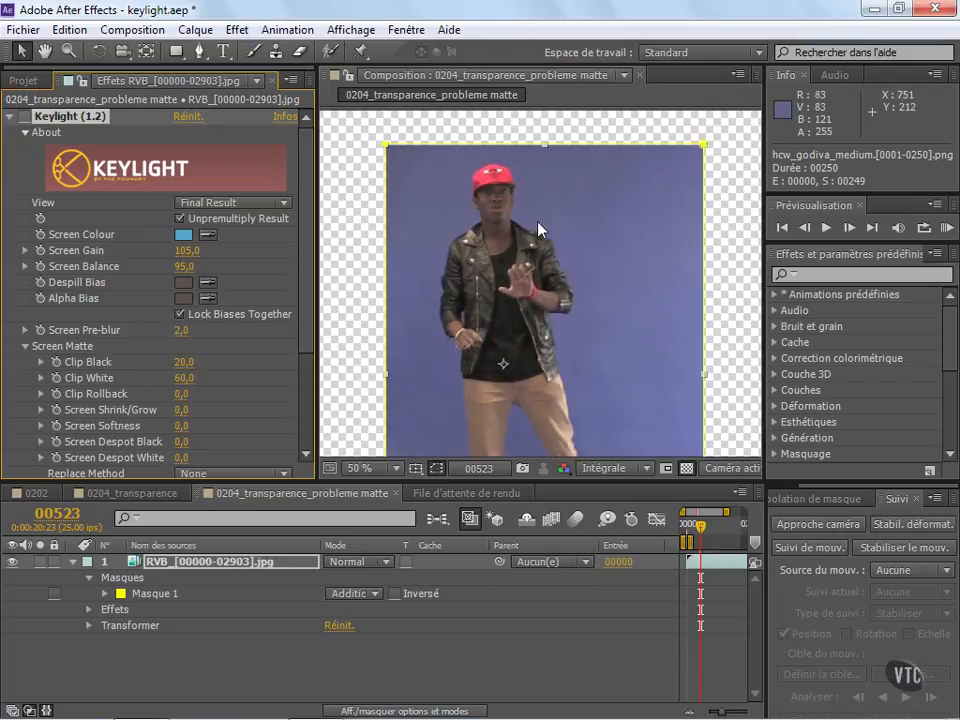
pyautogui.click(25, 117)
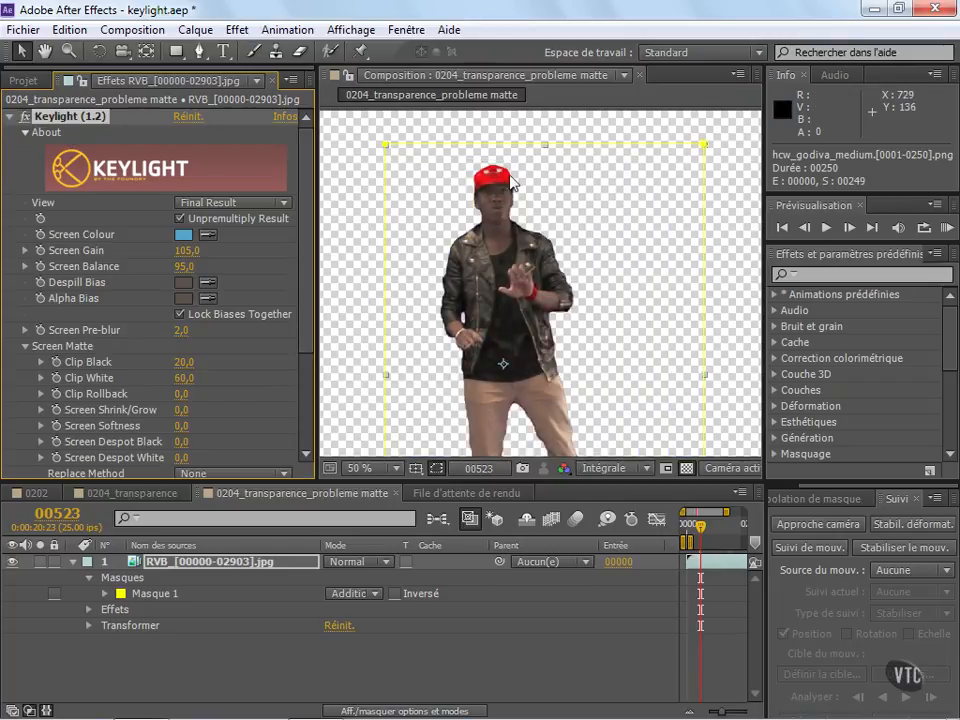
pyautogui.click(25, 117)
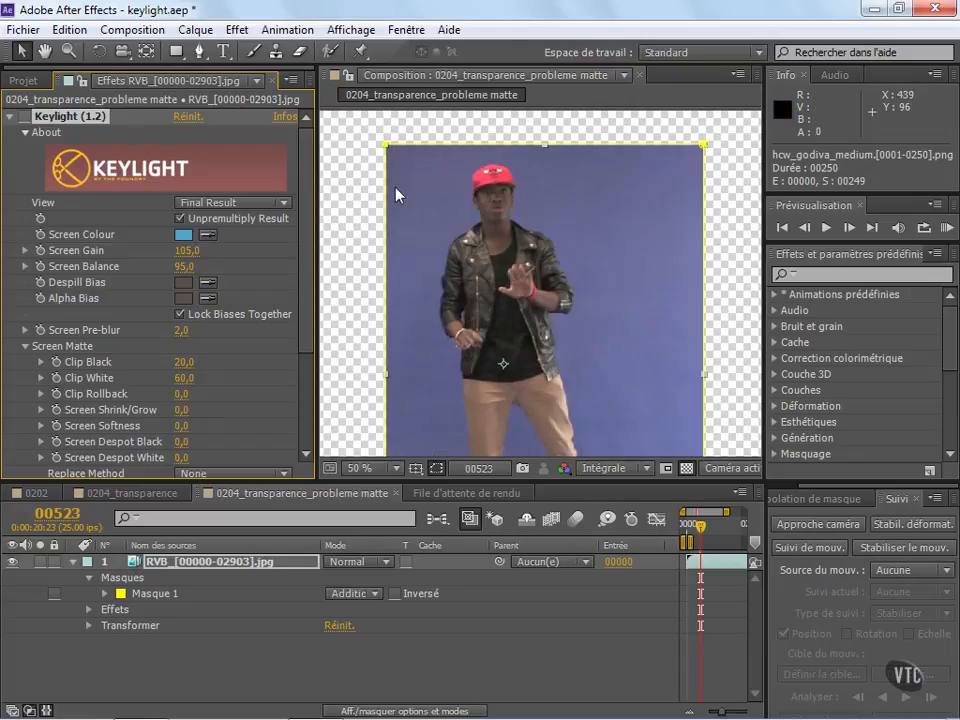
pyautogui.click(25, 117)
pyautogui.click(25, 117)
pyautogui.click(25, 117)
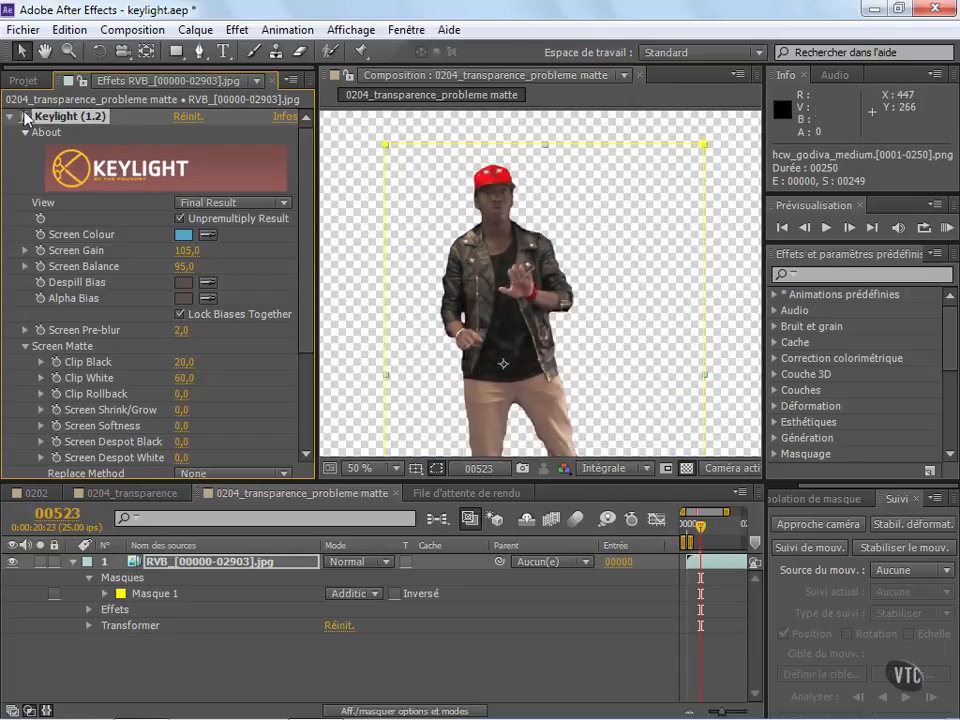
# Step: Show Keylight's Screen Matte view and set Clip Black to 40
pyautogui.click(250, 204)
pyautogui.click(264, 307)
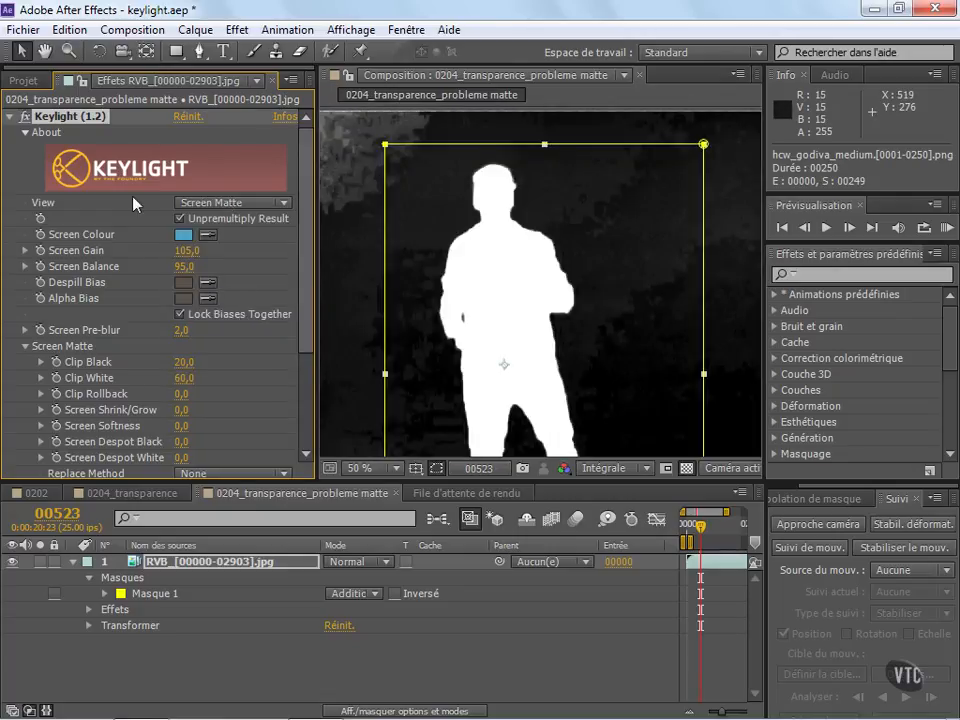
pyautogui.scroll(-3, 306, 330)
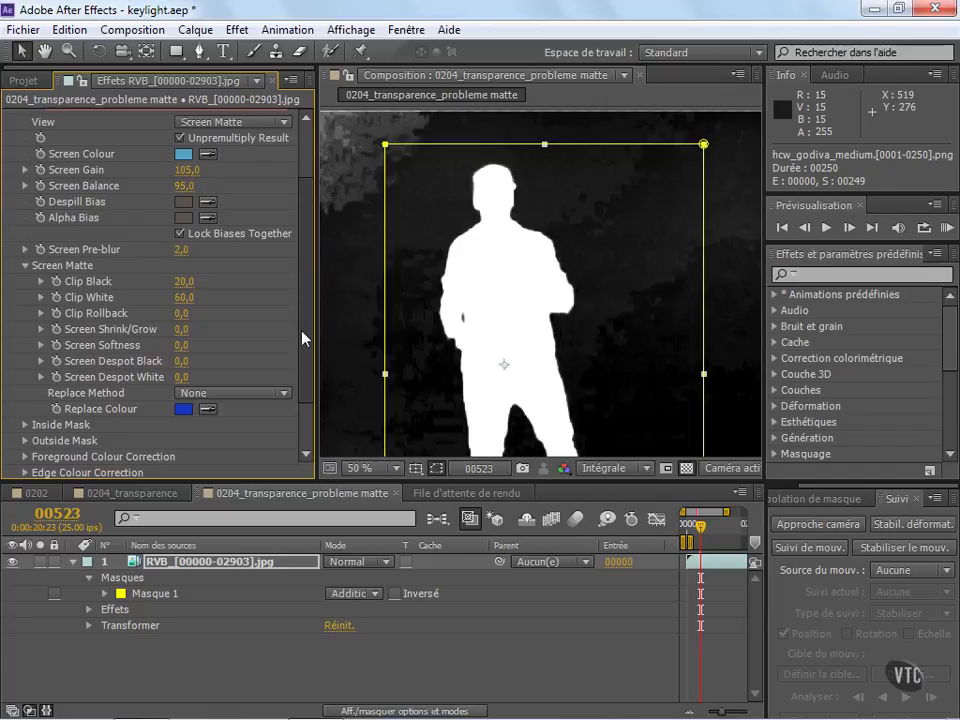
pyautogui.click(187, 283)
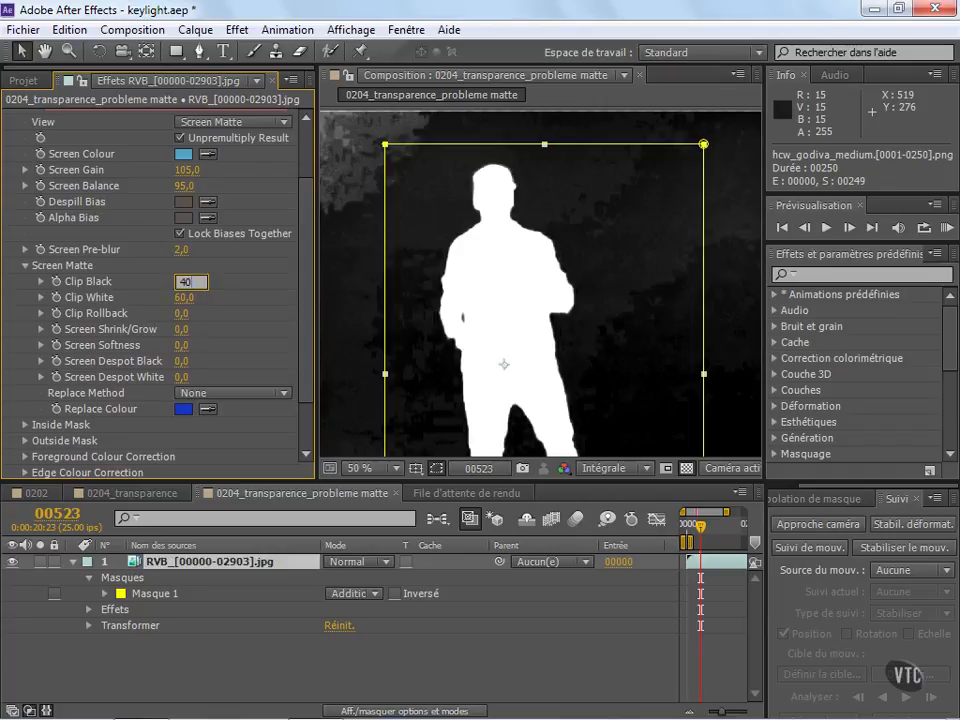
pyautogui.press('Return')
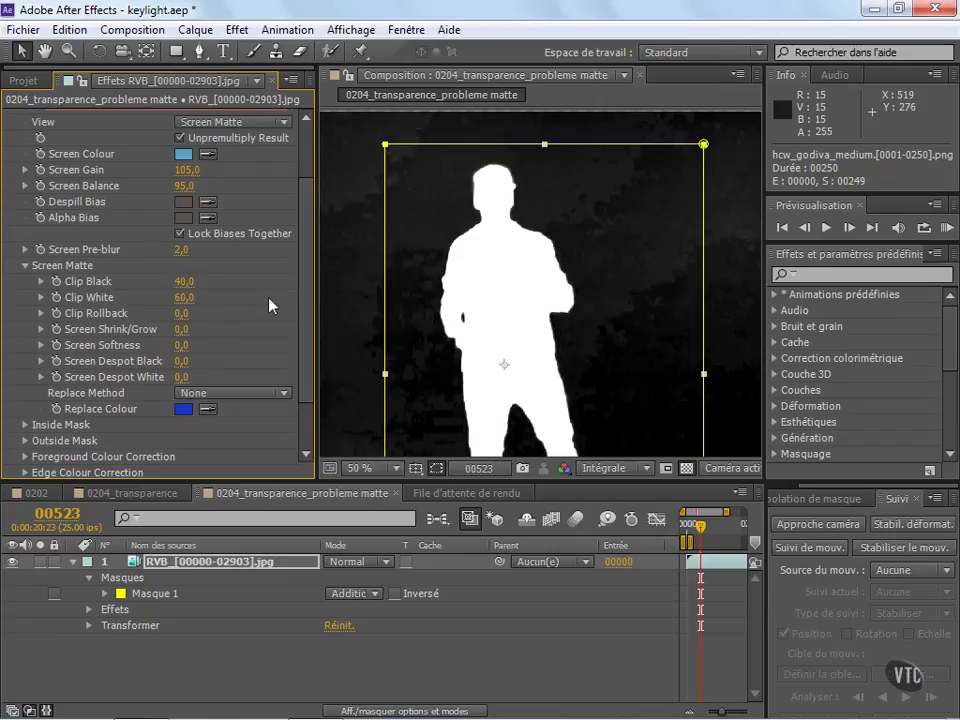
# Step: Set Clip Black to 50 and Clip White to 55 in the Screen Matte settings
pyautogui.moveTo(306, 274); pyautogui.dragTo(307, 262)
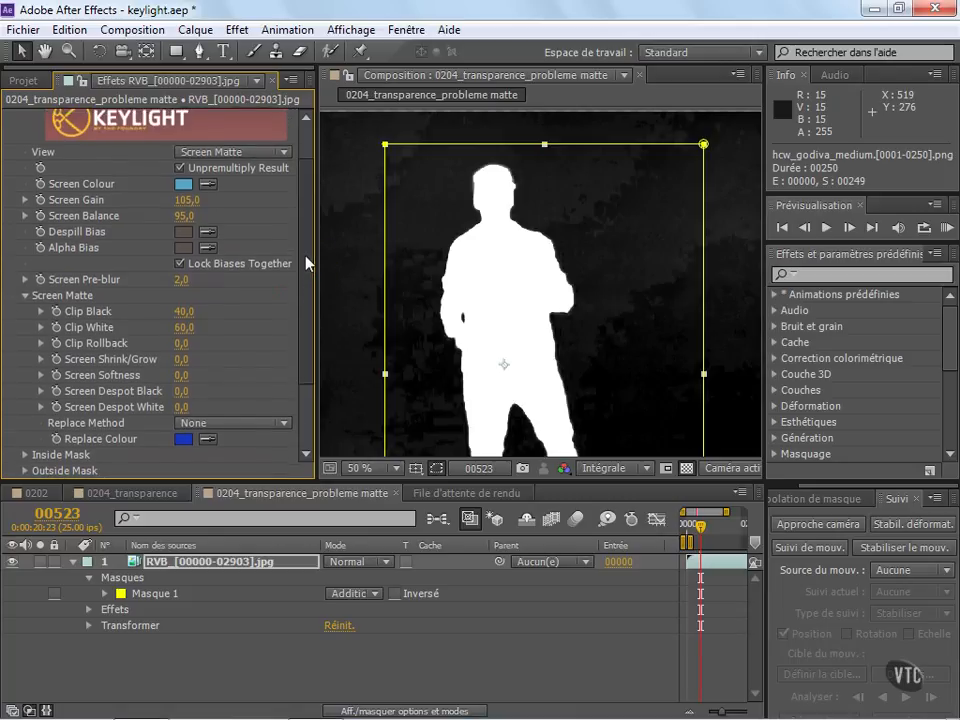
pyautogui.click(184, 311)
pyautogui.press('Return')
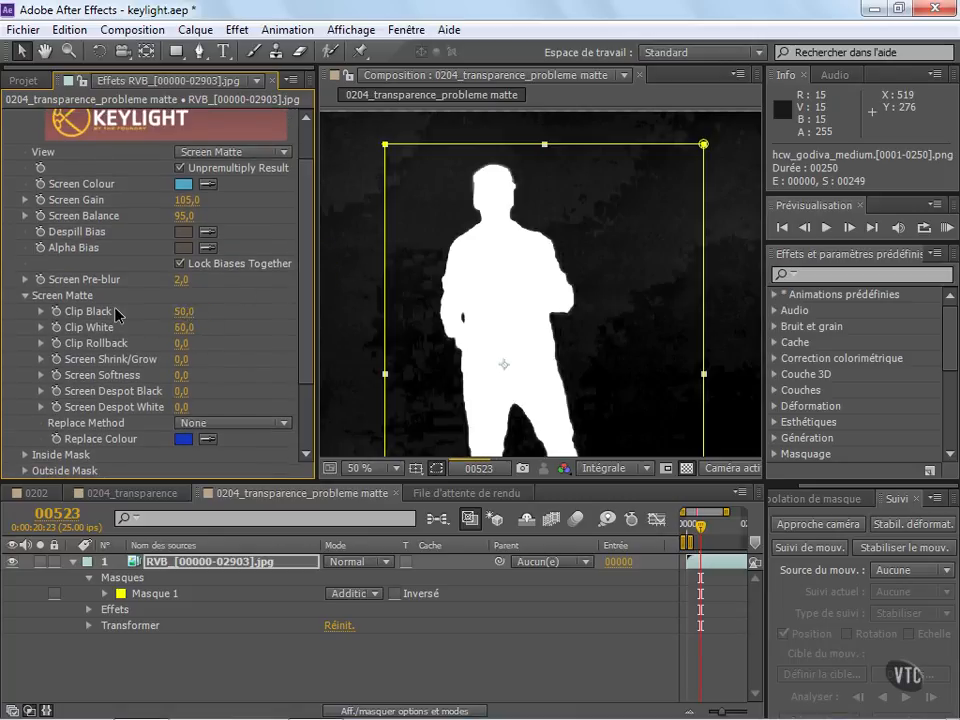
pyautogui.click(186, 327)
pyautogui.write('55')
pyautogui.press('Return')
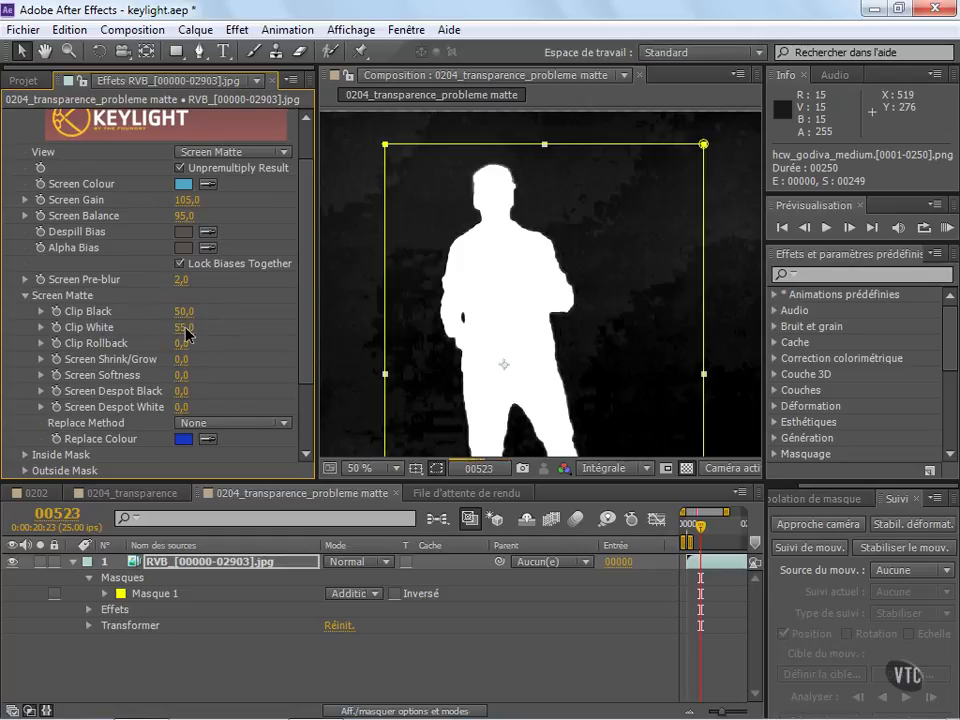
# Step: Set Screen Gain to 120 and check the key in the Source, Final Result and Screen Matte views
pyautogui.click(225, 151)
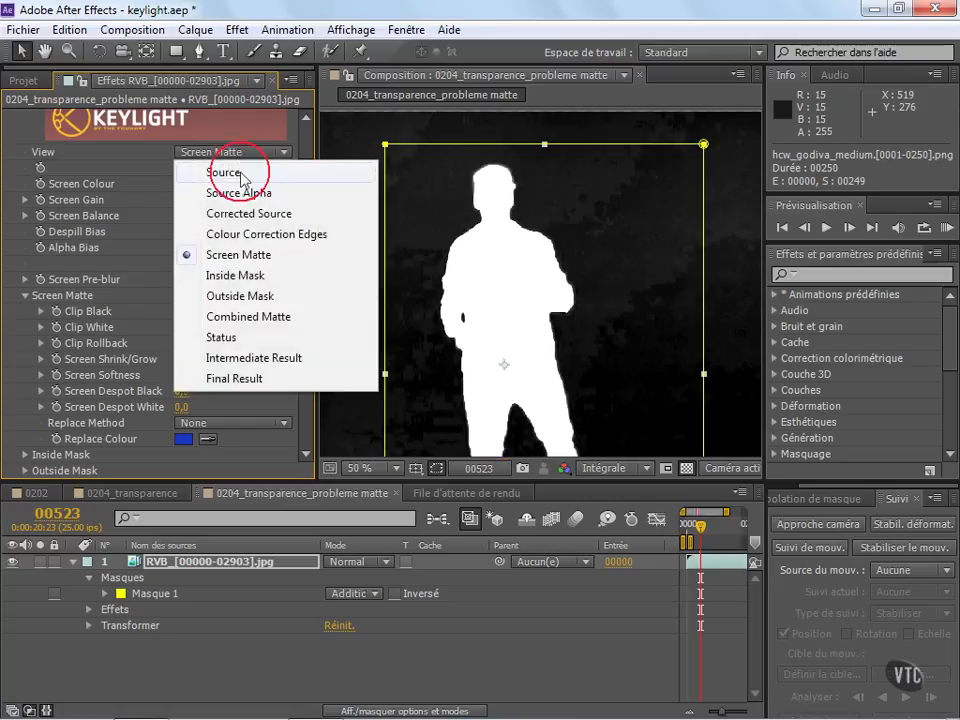
pyautogui.click(242, 175)
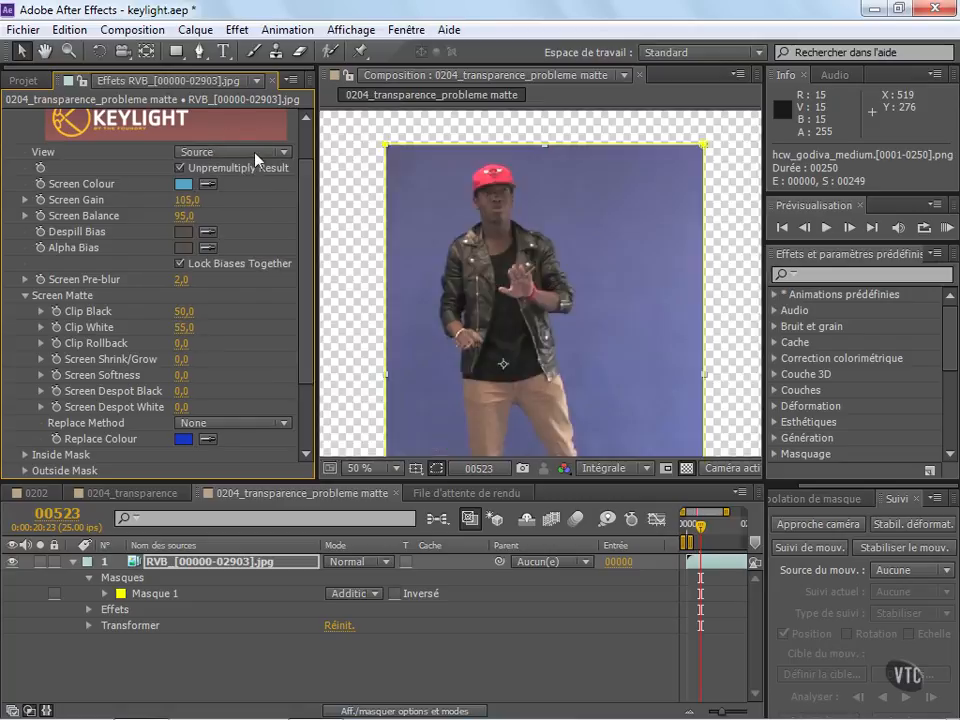
pyautogui.click(186, 200)
pyautogui.write('100')
pyautogui.press('Return')
pyautogui.click(234, 153)
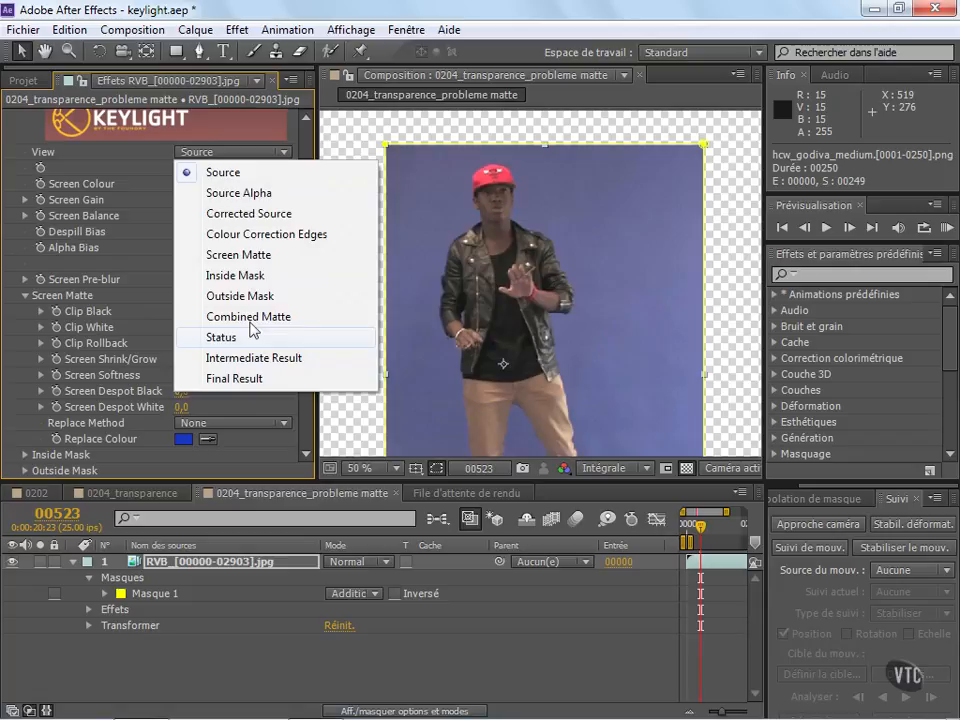
pyautogui.click(240, 379)
pyautogui.click(264, 153)
pyautogui.click(268, 253)
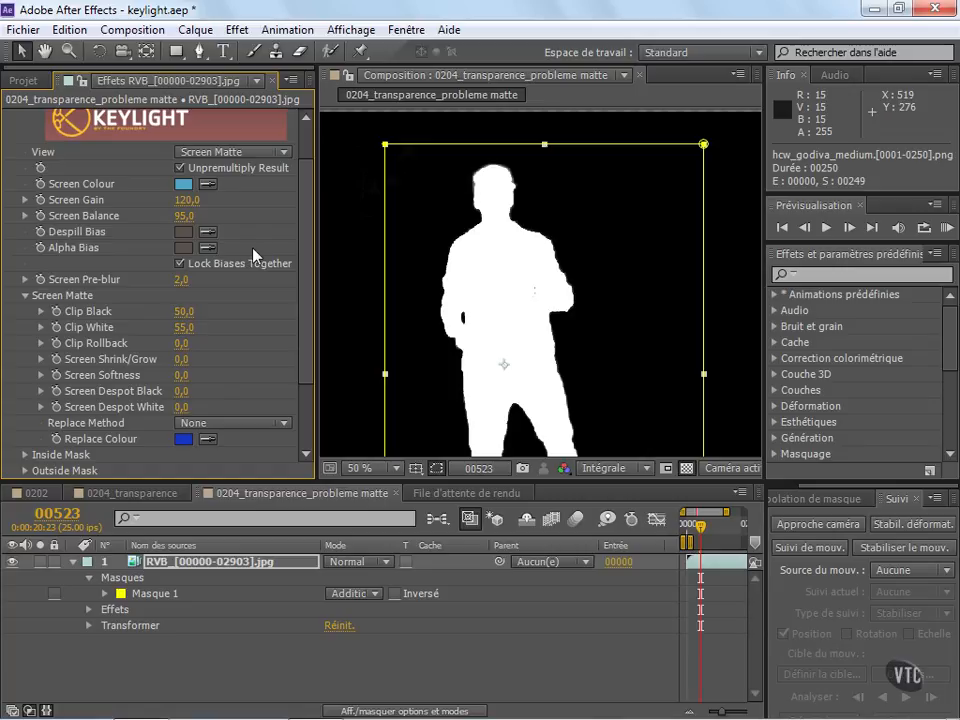
# Step: Examine the Screen Matte across the whole frame and around the legs
pyautogui.scroll(-1, 560, 302)
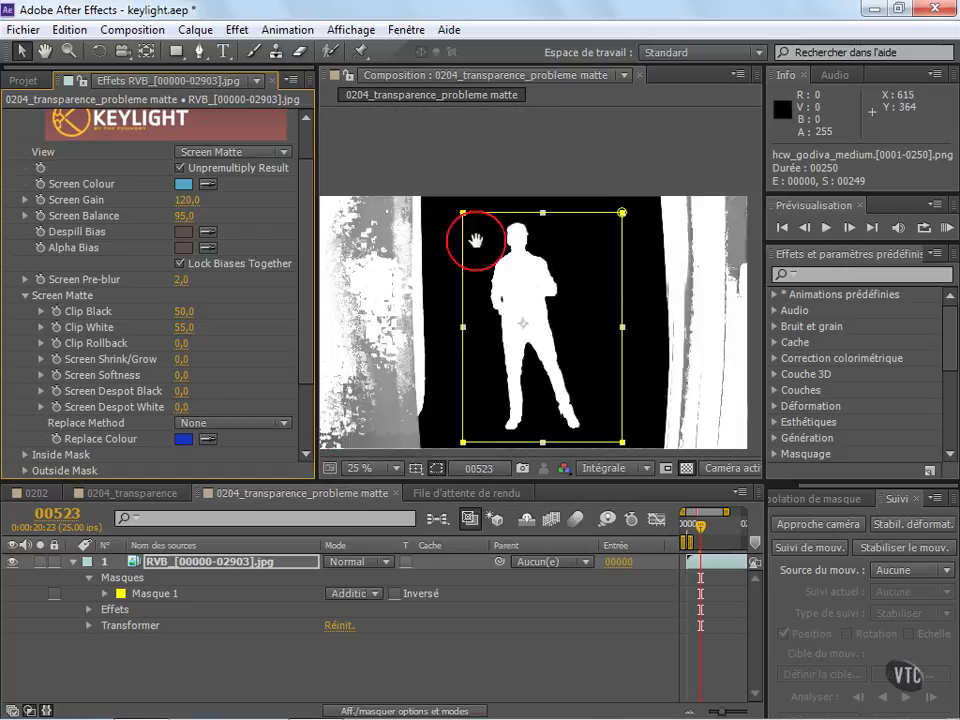
pyautogui.moveTo(467, 229); pyautogui.dragTo(459, 179)
pyautogui.click(222, 152)
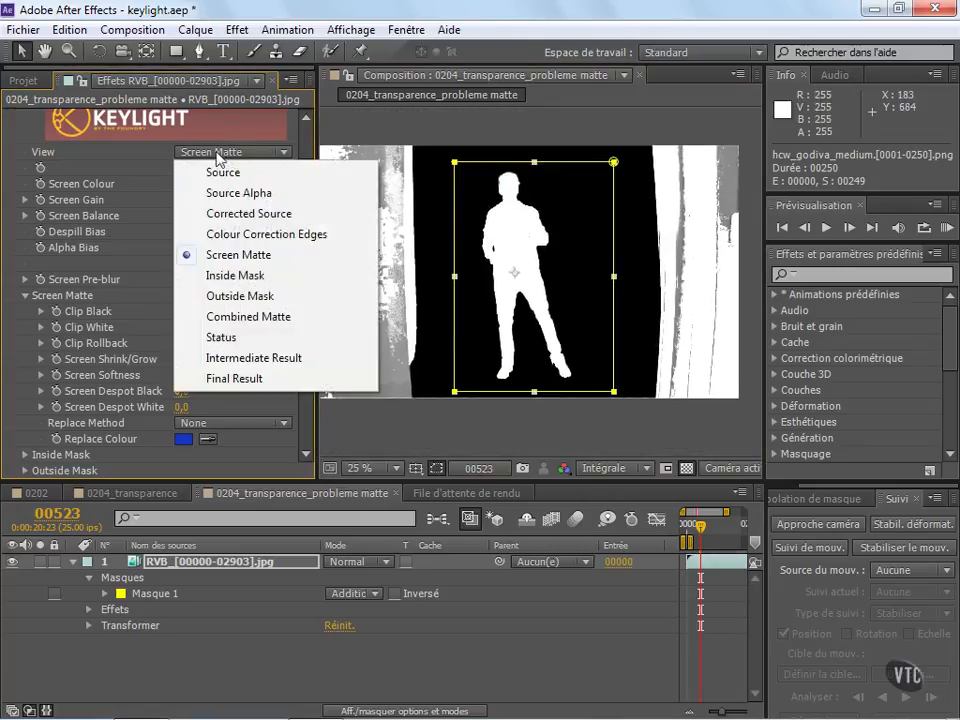
pyautogui.click(234, 378)
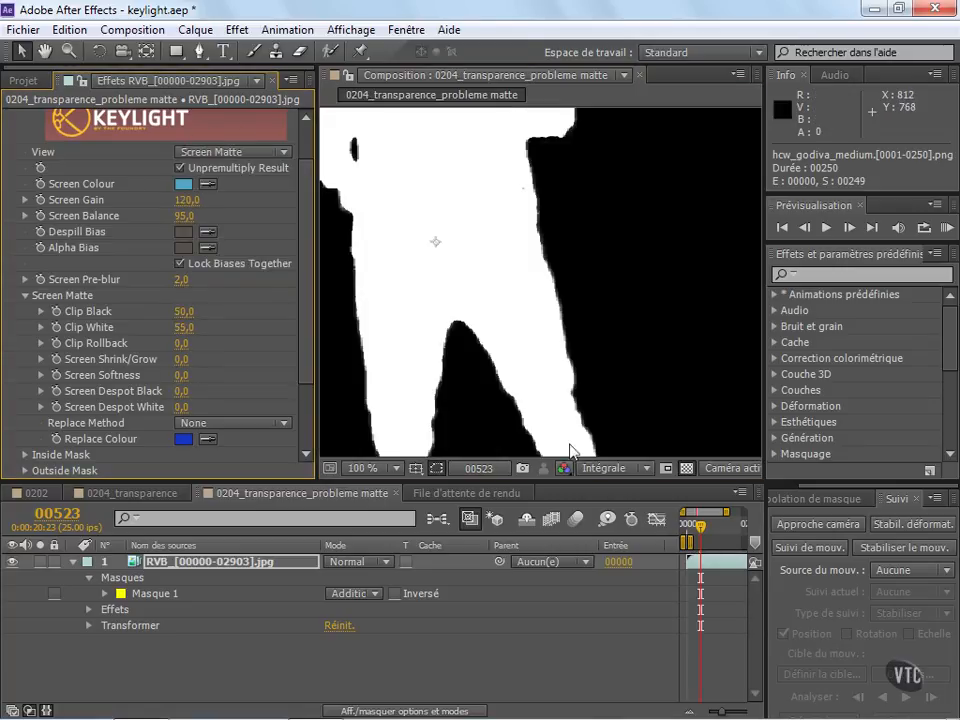
pyautogui.scroll(-3, 531, 285)
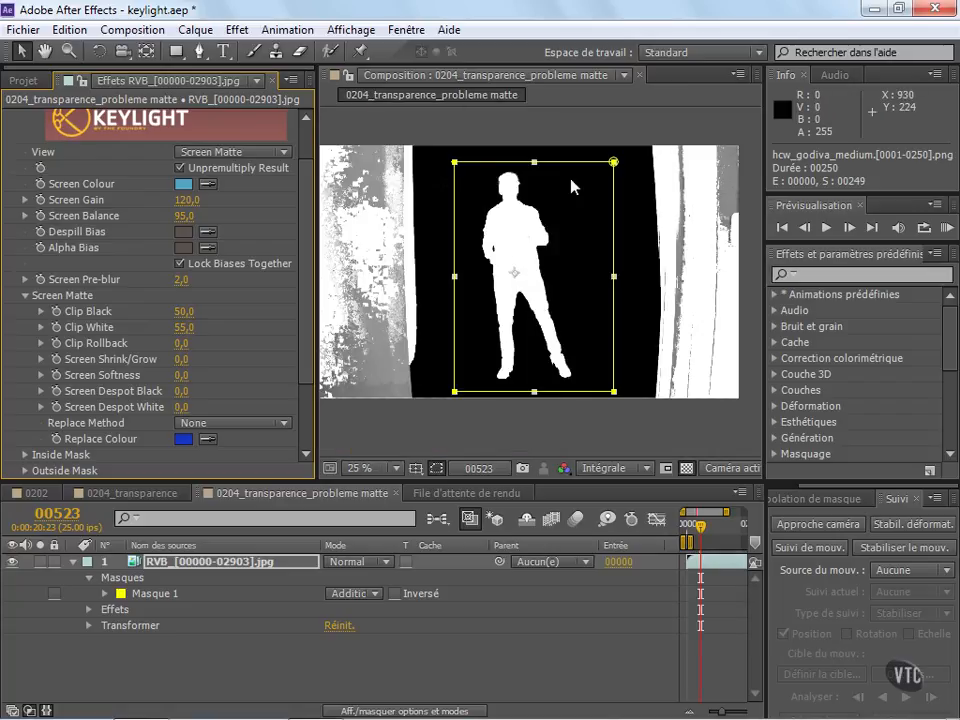
# Step: Switch Keylight's view to Source and examine the performer's upper body and cap at 100 %
pyautogui.click(233, 152)
pyautogui.click(210, 172)
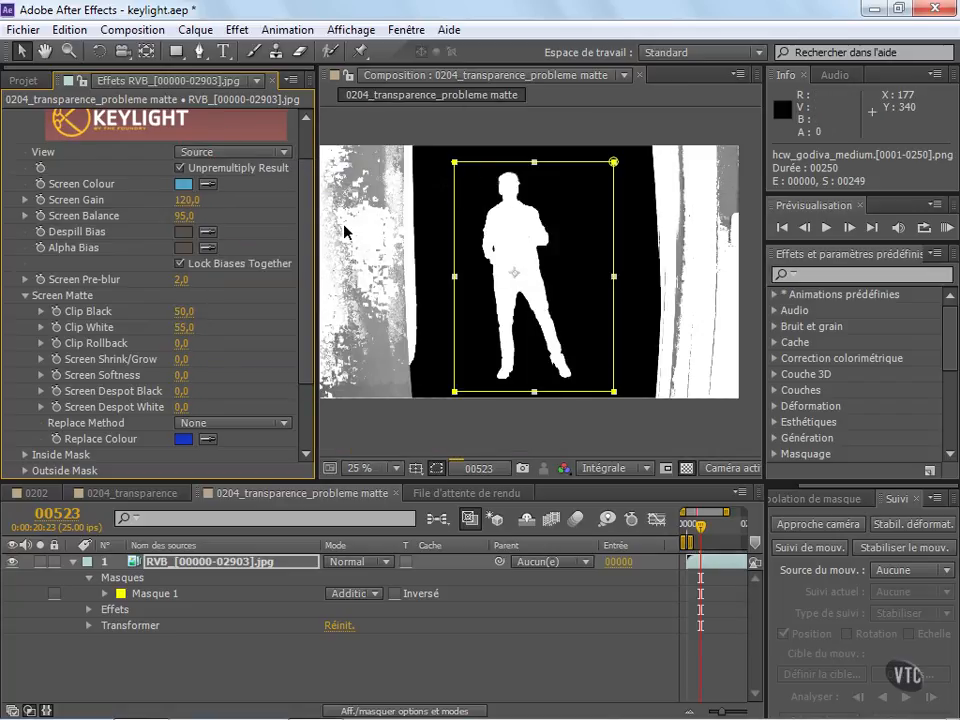
pyautogui.click(233, 152)
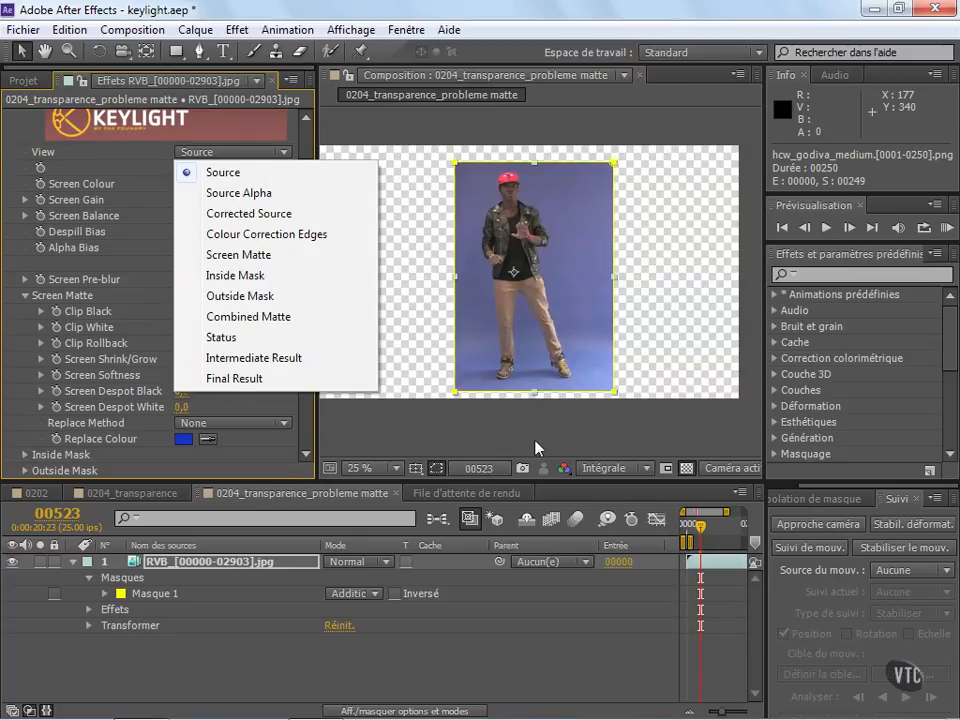
pyautogui.click(582, 350)
pyautogui.scroll(3, 535, 271)
pyautogui.moveTo(535, 271); pyautogui.dragTo(516, 433)
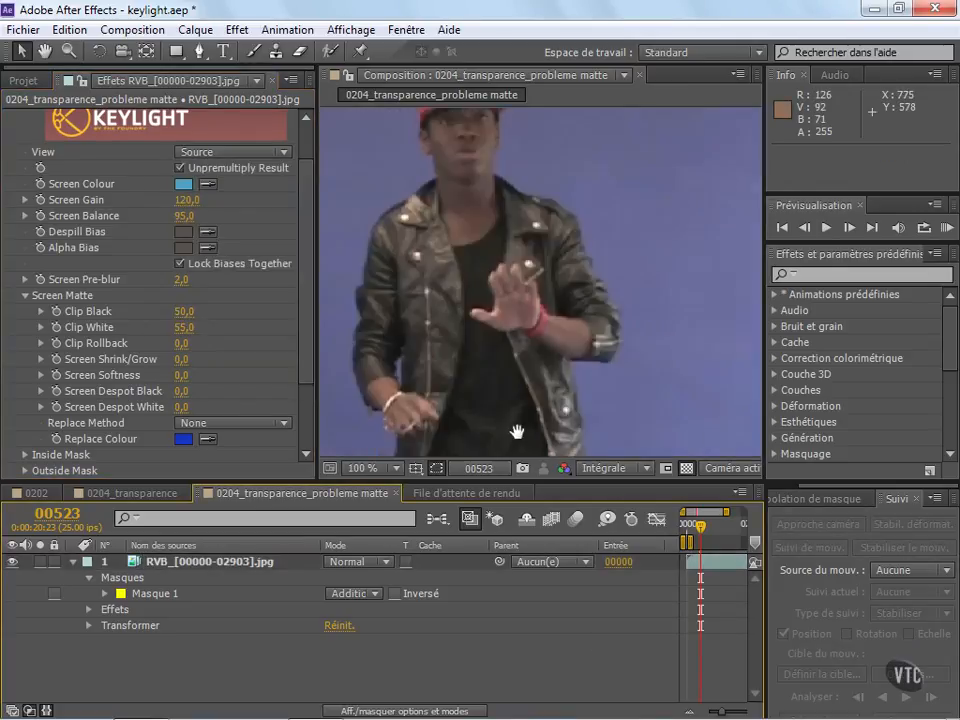
pyautogui.moveTo(492, 246); pyautogui.dragTo(489, 279)
# Step: Return Keylight's view to Final Result and inspect the keyed cap and the whole figure
pyautogui.click(233, 152)
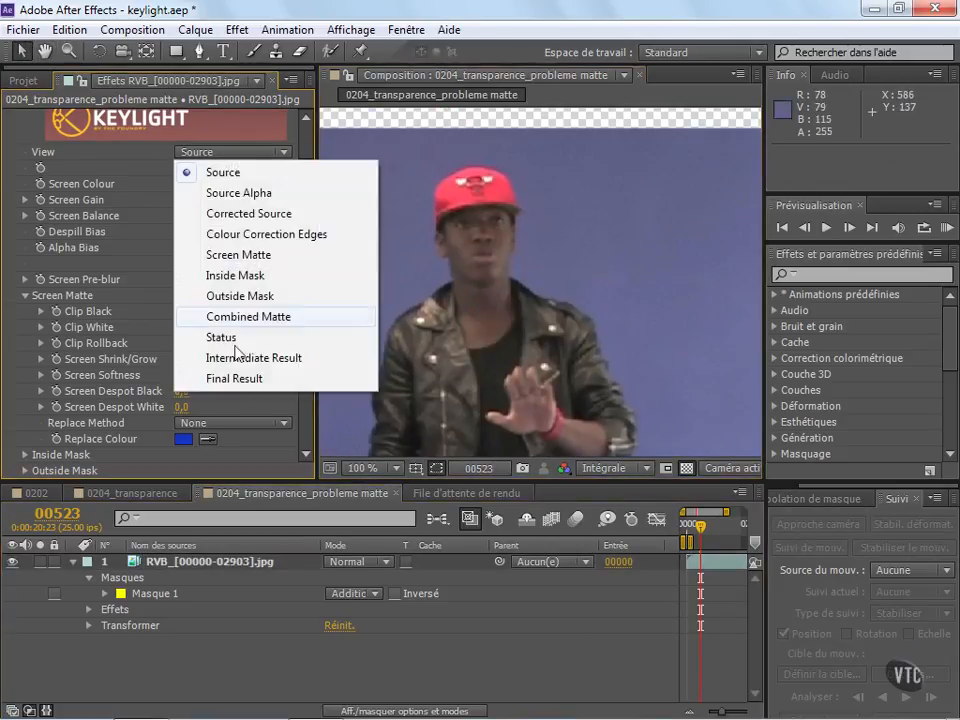
pyautogui.click(272, 380)
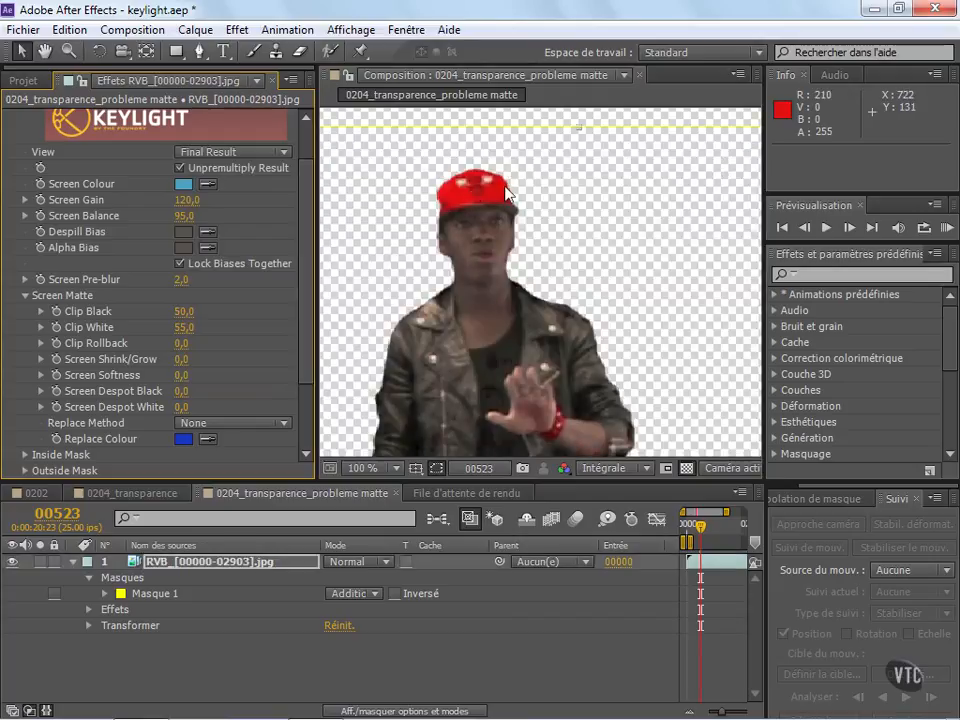
pyautogui.click(497, 203)
pyautogui.scroll(-3, 497, 203)
pyautogui.scroll(1, 508, 214)
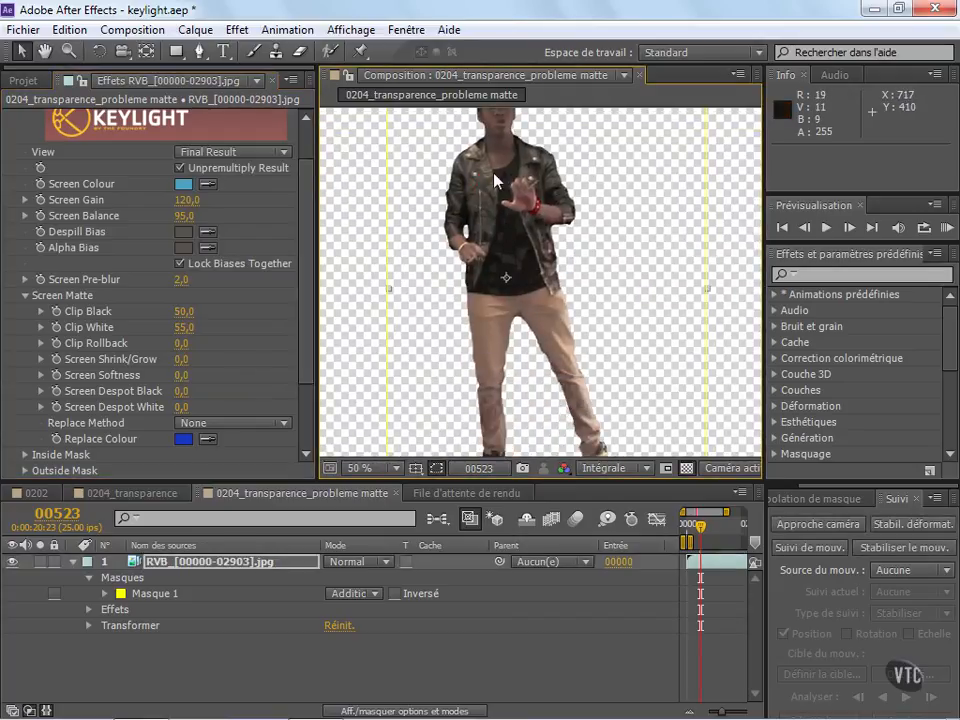
pyautogui.scroll(-1, 517, 240)
pyautogui.click(73, 562)
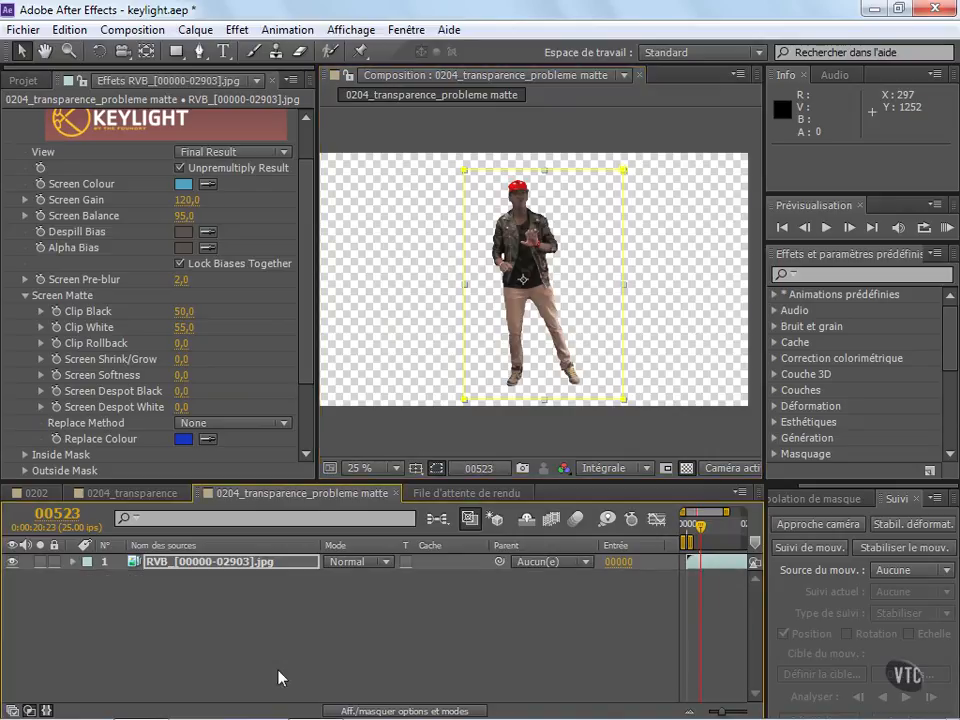
pyautogui.click(279, 672)
pyautogui.scroll(1, 531, 352)
pyautogui.moveTo(529, 243); pyautogui.dragTo(541, 264)
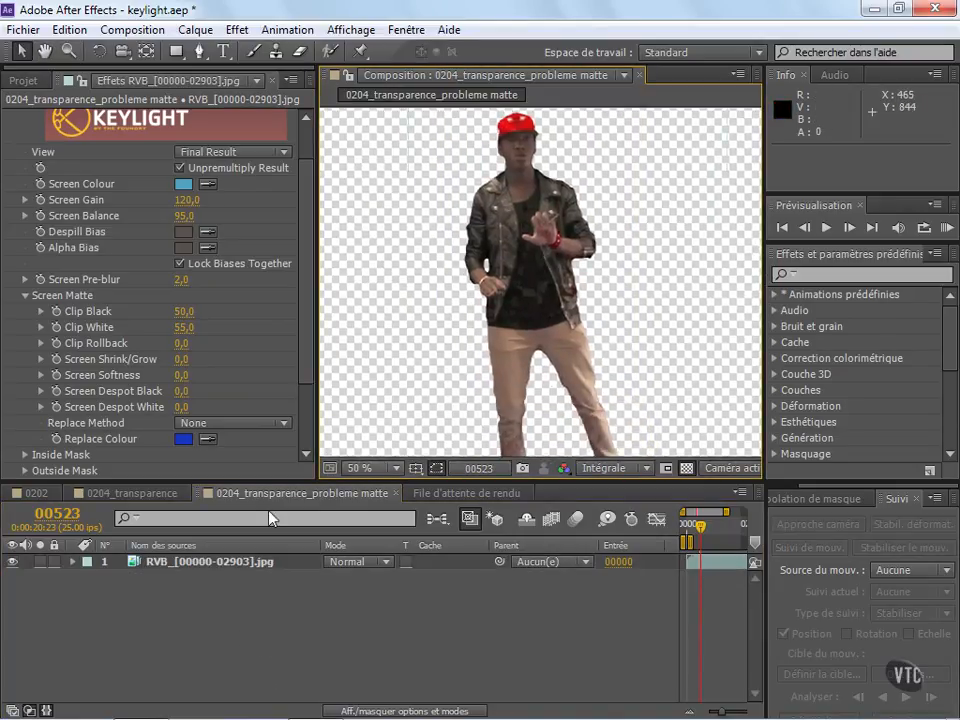
pyautogui.click(218, 565)
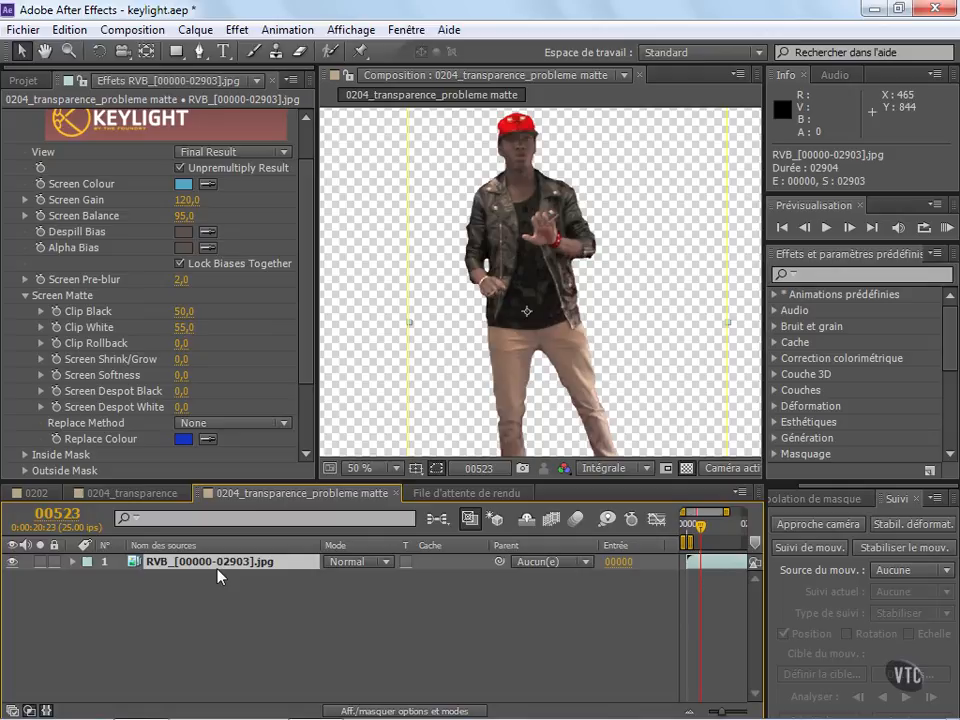
pyautogui.hotkey('ctrl', 'd')
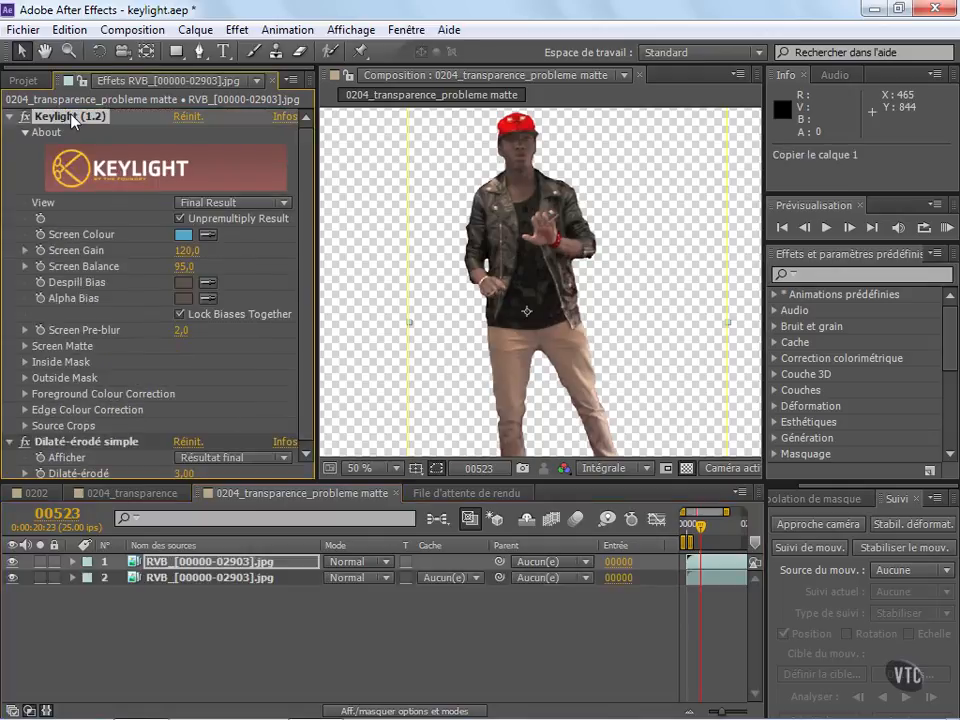
pyautogui.press('Delete')
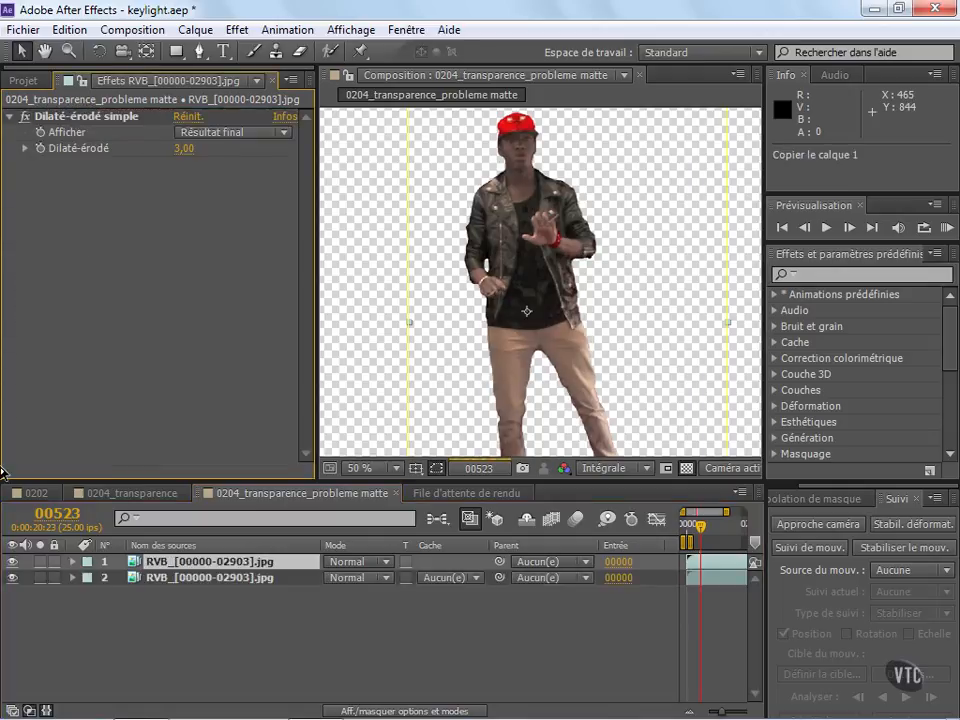
pyautogui.click(12, 564)
pyautogui.click(200, 578)
pyautogui.press(',')
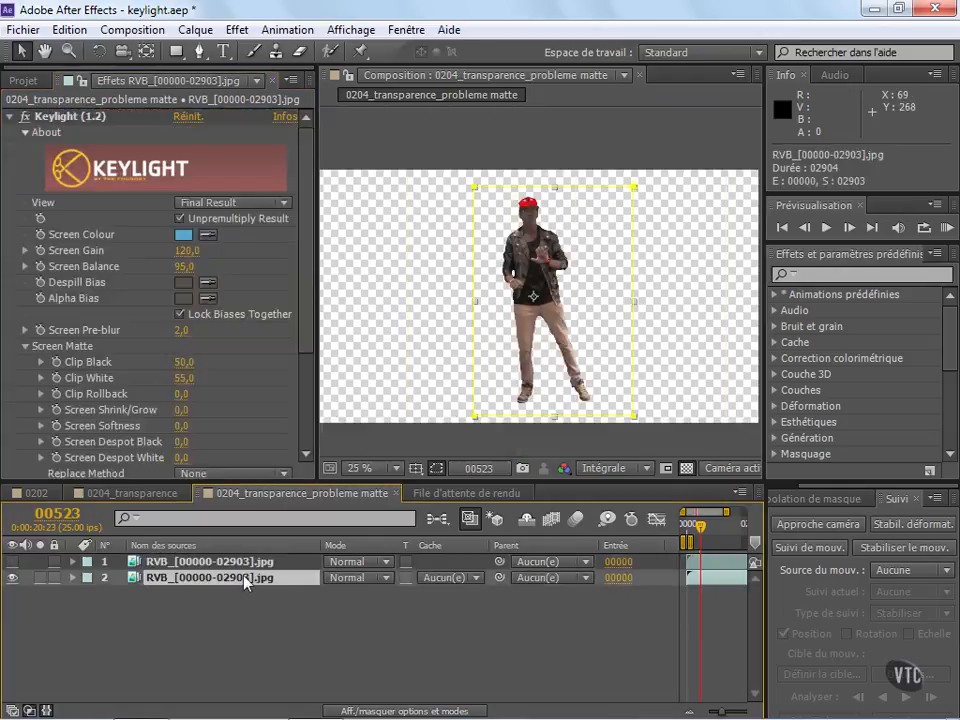
pyautogui.press('.')
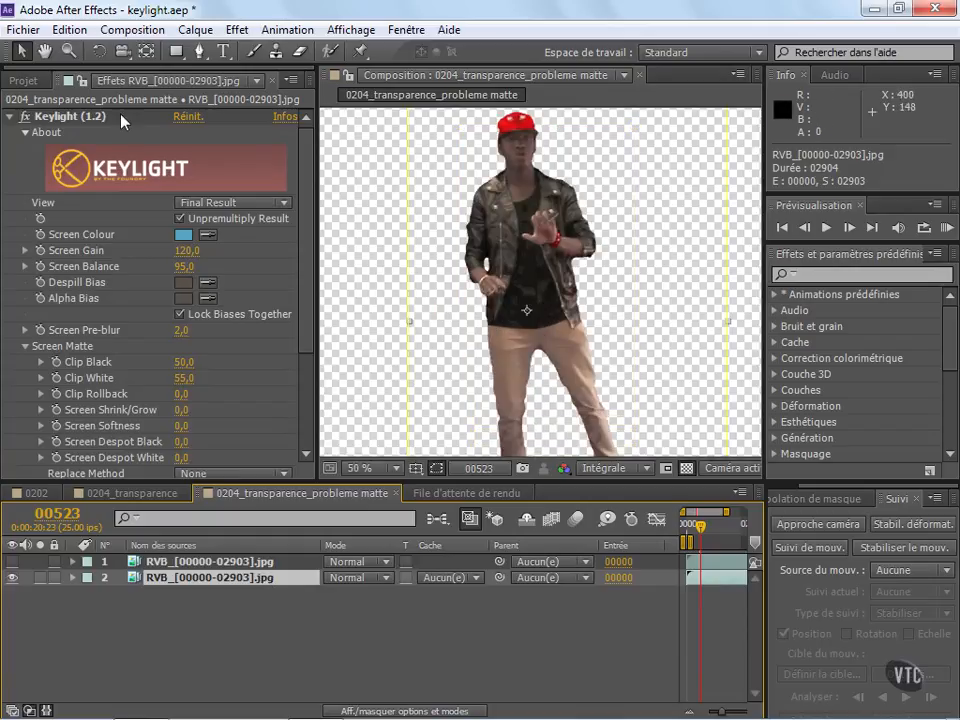
pyautogui.click(255, 202)
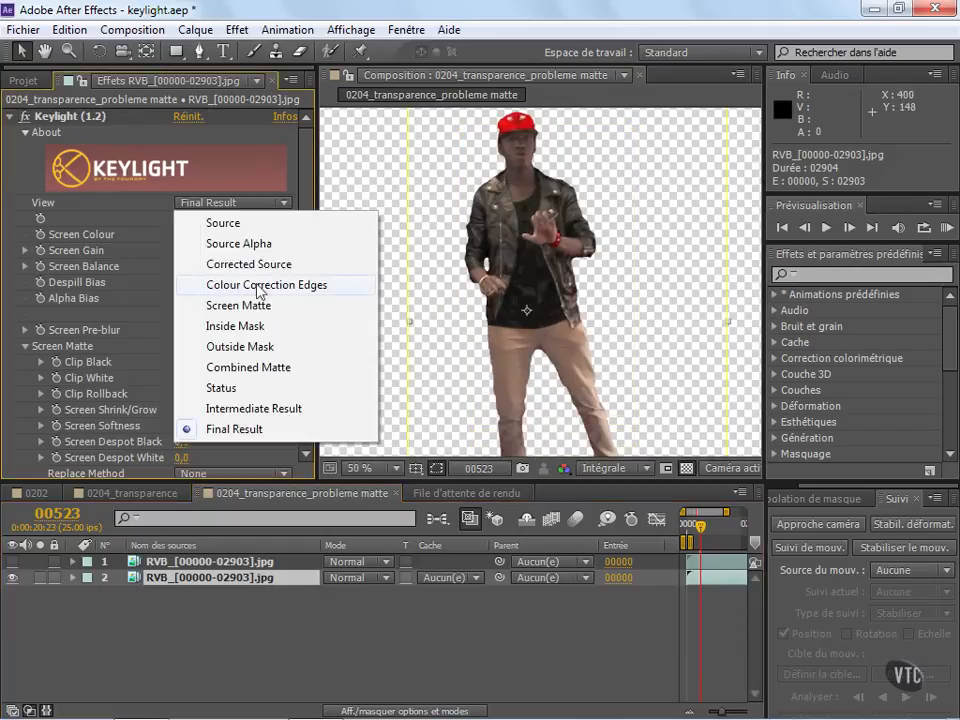
pyautogui.click(283, 326)
pyautogui.click(279, 204)
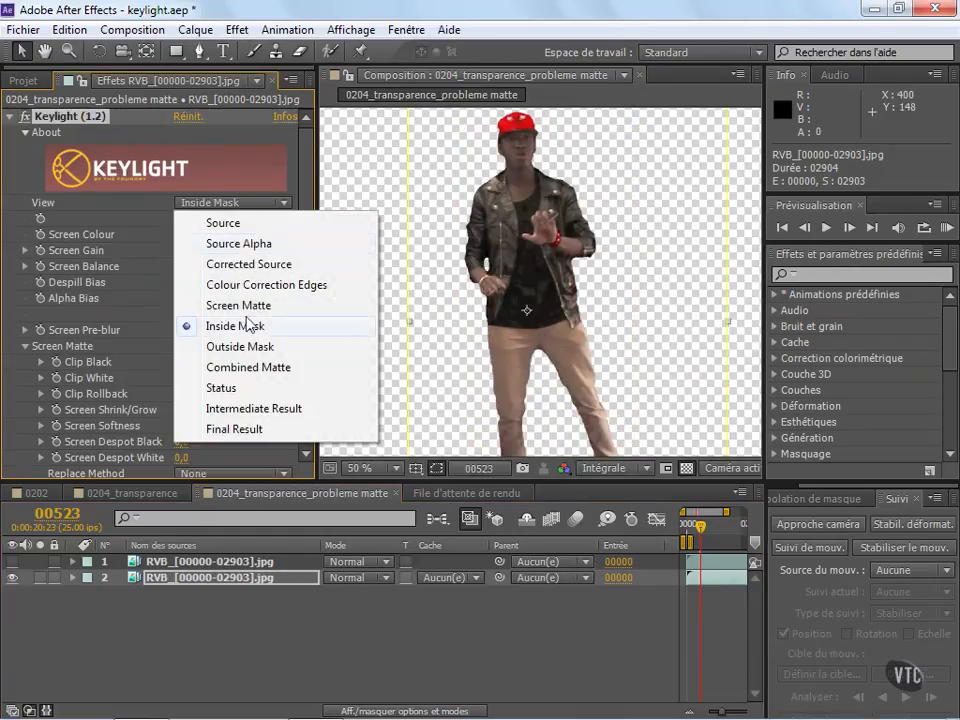
pyautogui.click(240, 306)
pyautogui.press(',')
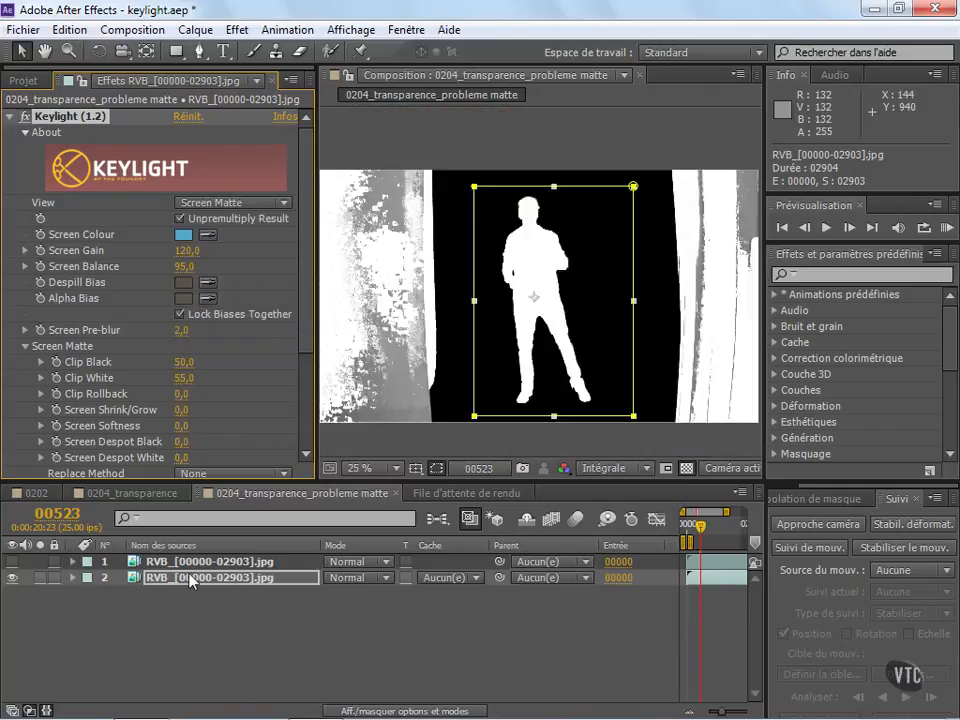
# Step: Compare the unkeyed upper layer with the lower layer's screen matte by showing each one alone
pyautogui.click(13, 578)
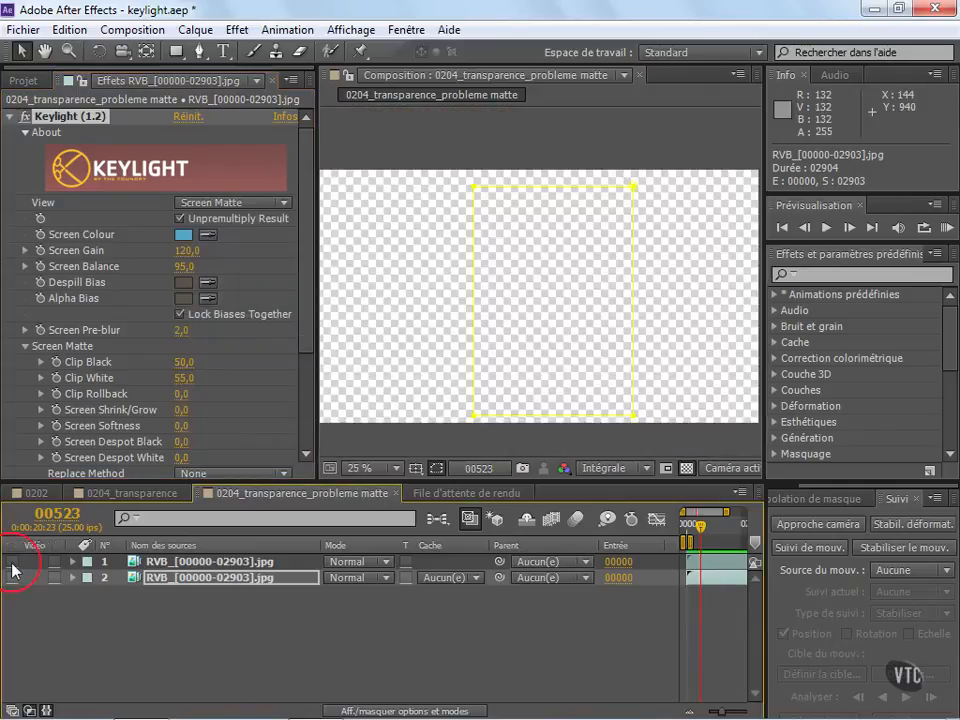
pyautogui.click(13, 562)
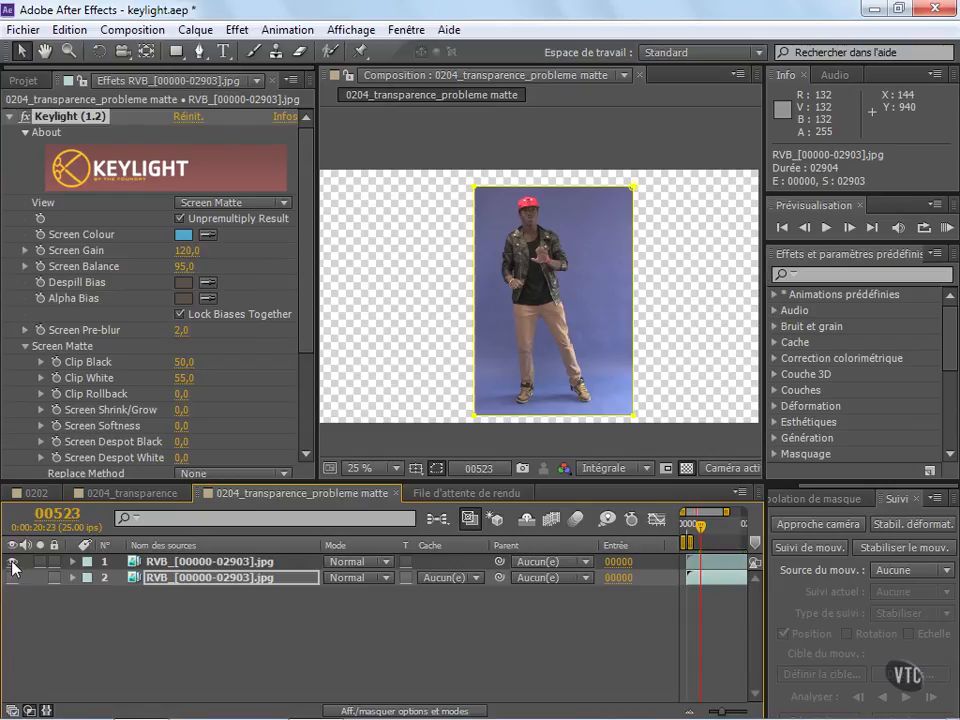
pyautogui.click(13, 562)
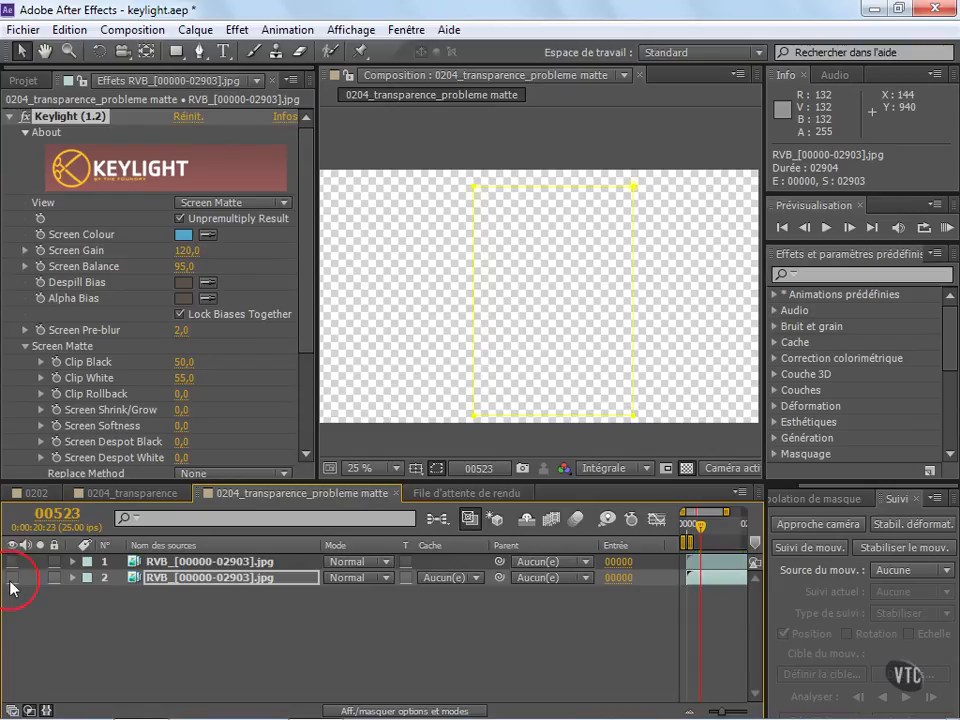
pyautogui.click(13, 578)
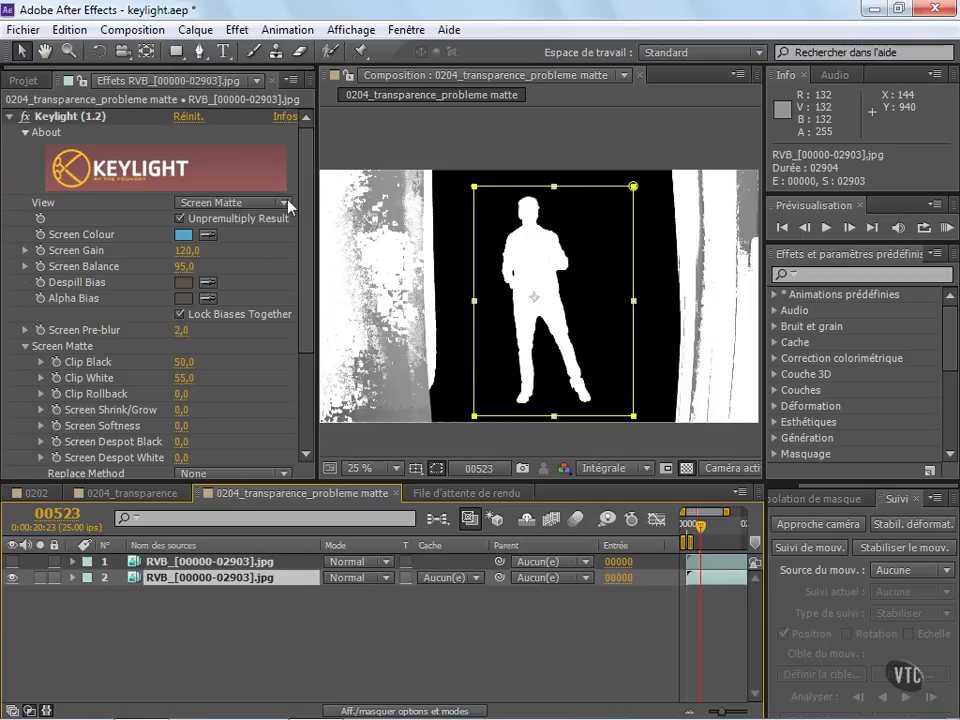
# Step: Rename the lower layer as matte and the upper layer as image
pyautogui.moveTo(198, 580)
pyautogui.mouseDown()
pyautogui.moveTo(198, 559)
pyautogui.moveTo(201, 580)
pyautogui.mouseUp()
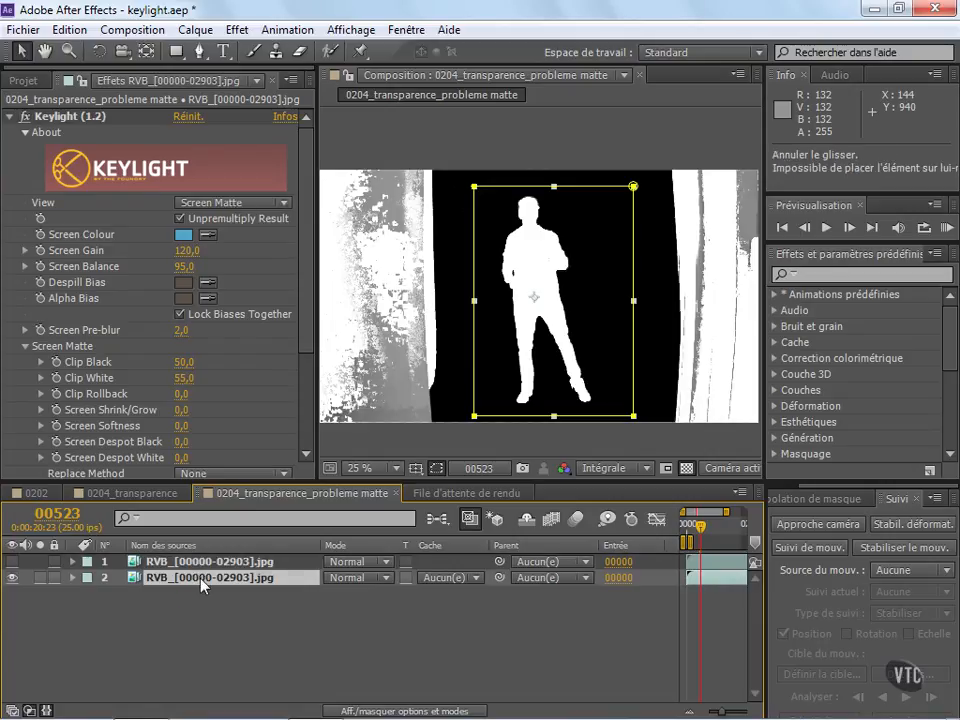
pyautogui.press('Return')
pyautogui.write('matte')
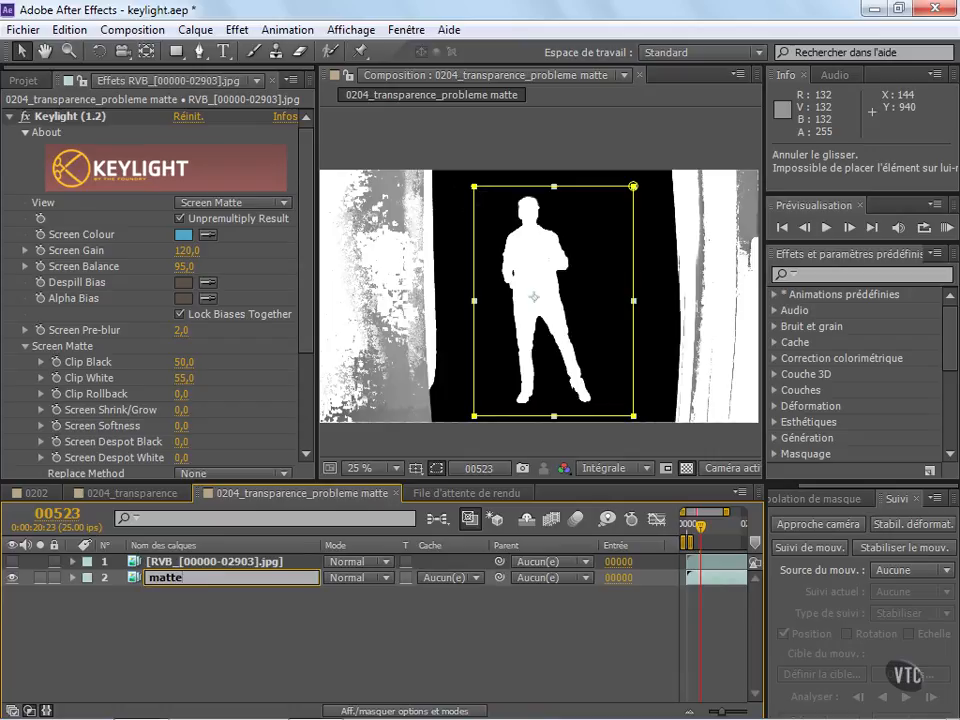
pyautogui.press('Return')
pyautogui.click(208, 562)
pyautogui.press('Return')
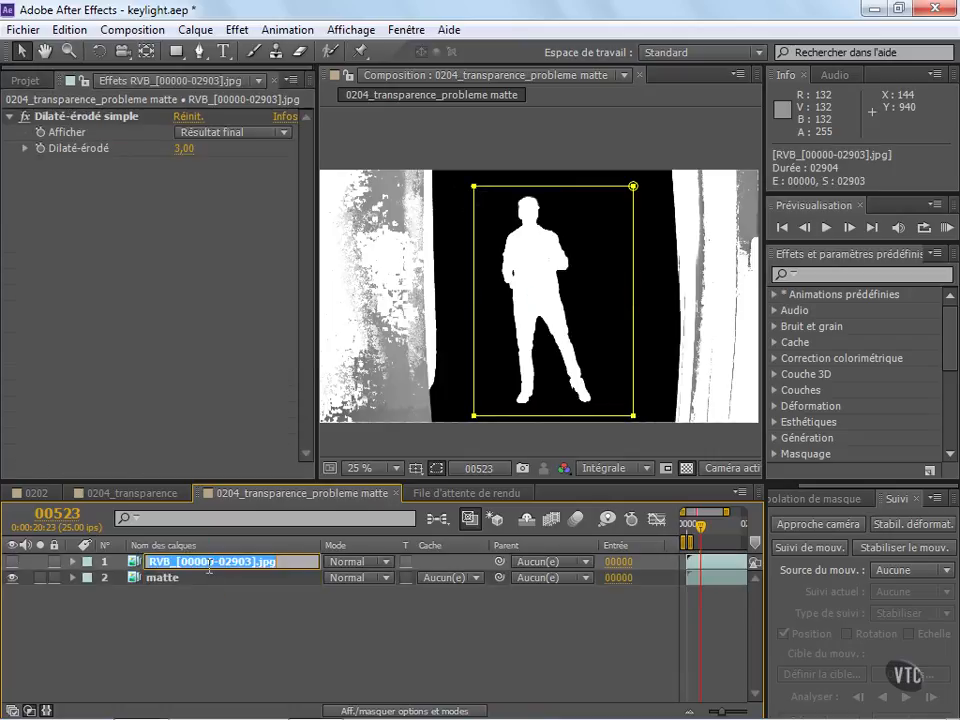
pyautogui.write('ima')
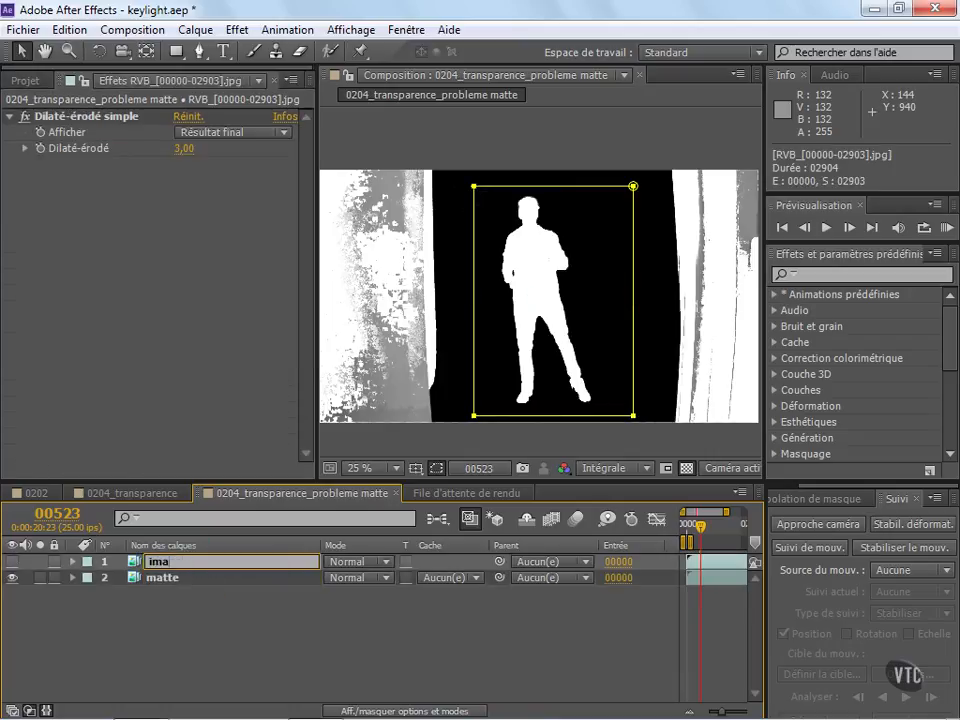
pyautogui.write('ge')
pyautogui.press('Return')
# Step: Move the matte layer above the image layer, hide matte and show image
pyautogui.moveTo(161, 578); pyautogui.dragTo(183, 573)
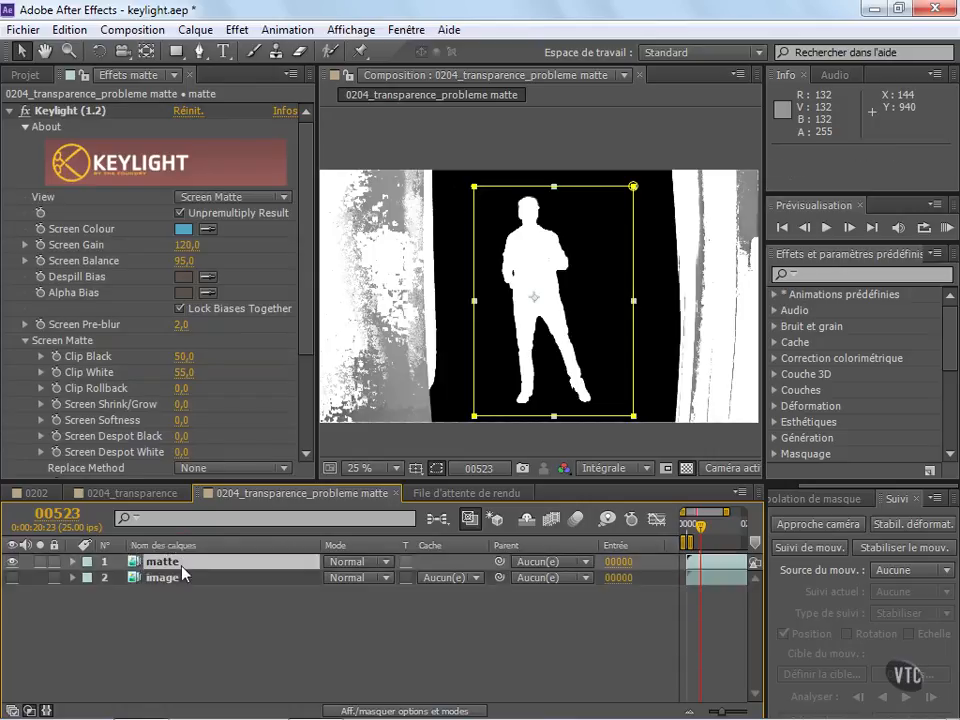
pyautogui.click(12, 561)
pyautogui.click(12, 577)
# Step: Set the image layer's track matte to Luminance matte
pyautogui.click(553, 362)
pyautogui.scroll(1, 553, 362)
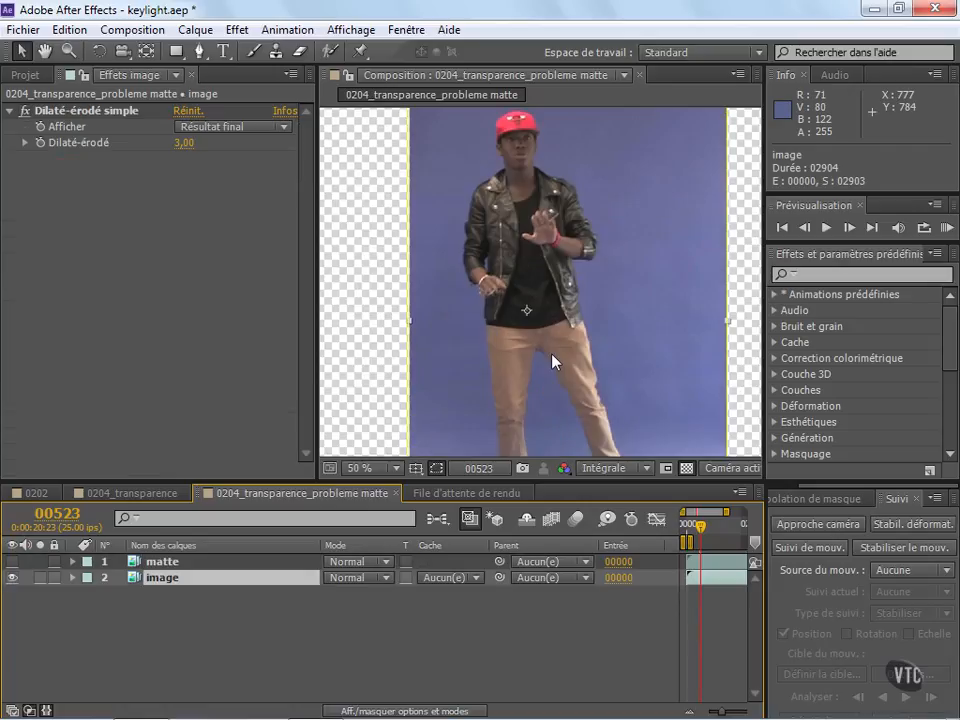
pyautogui.moveTo(555, 362); pyautogui.dragTo(534, 224)
pyautogui.click(463, 579)
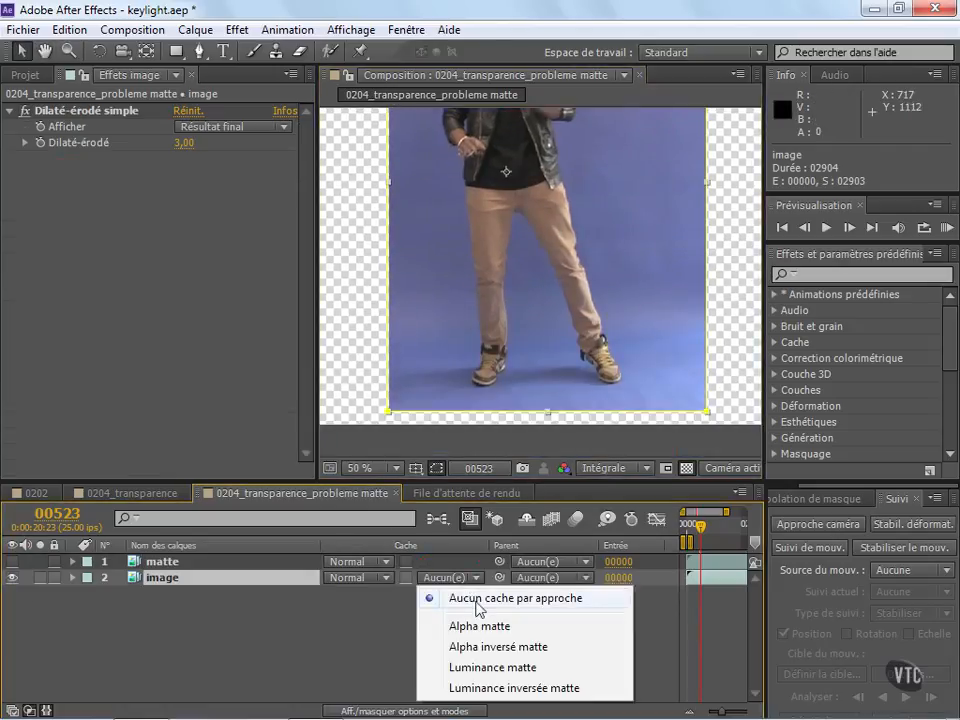
pyautogui.click(510, 667)
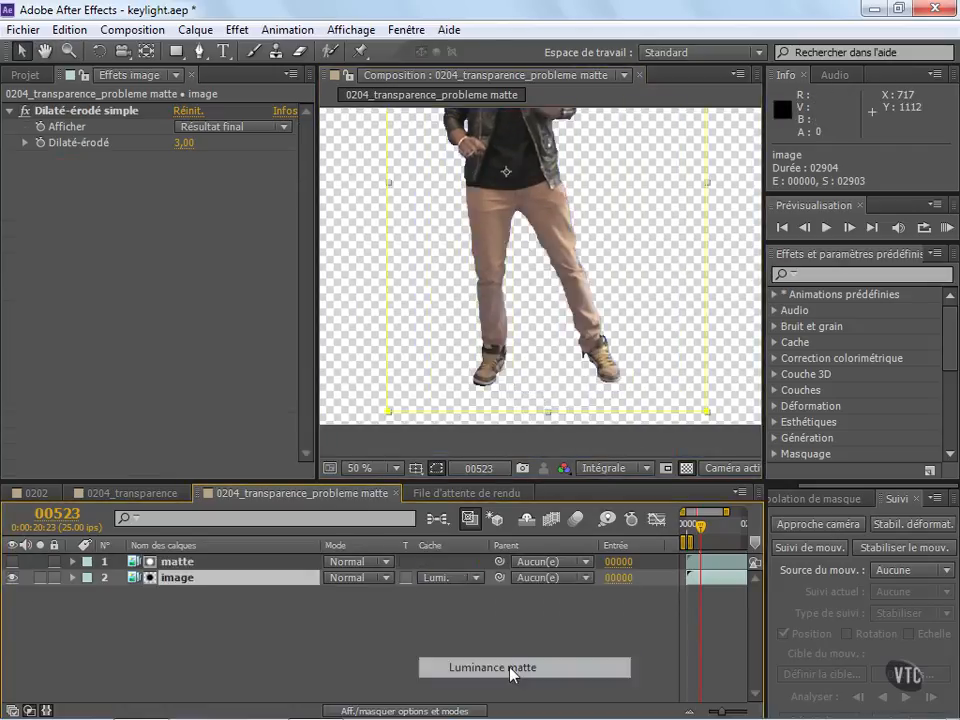
pyautogui.scroll(-1, 579, 189)
pyautogui.moveTo(520, 219); pyautogui.dragTo(520, 204)
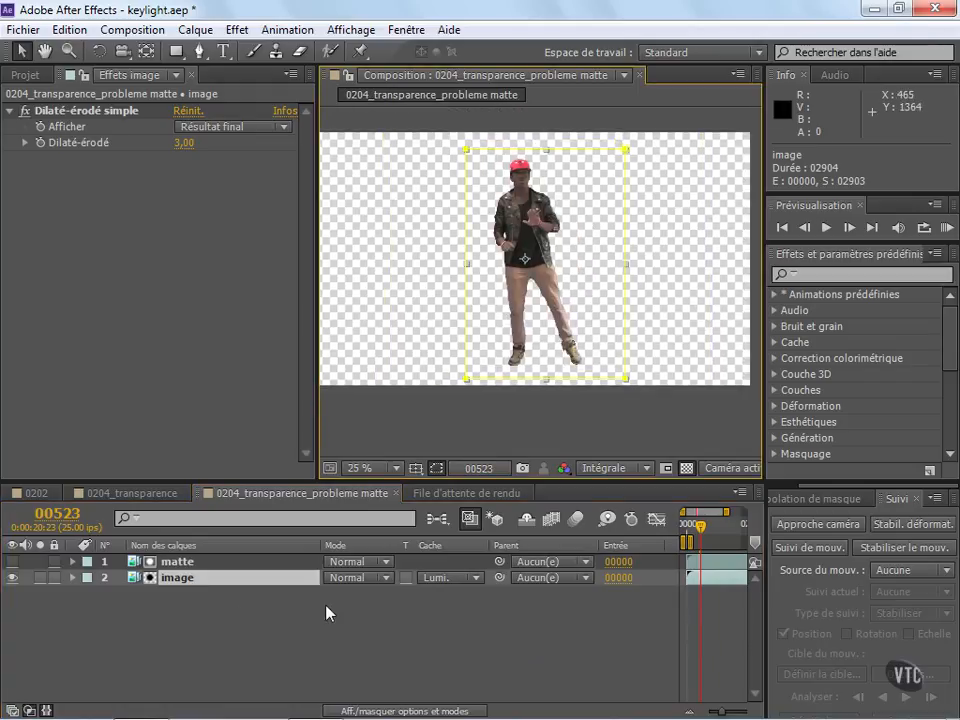
# Step: Compare the matte layer's black-and-white silhouette with the masked image by toggling the matte layer's visibility
pyautogui.click(12, 562)
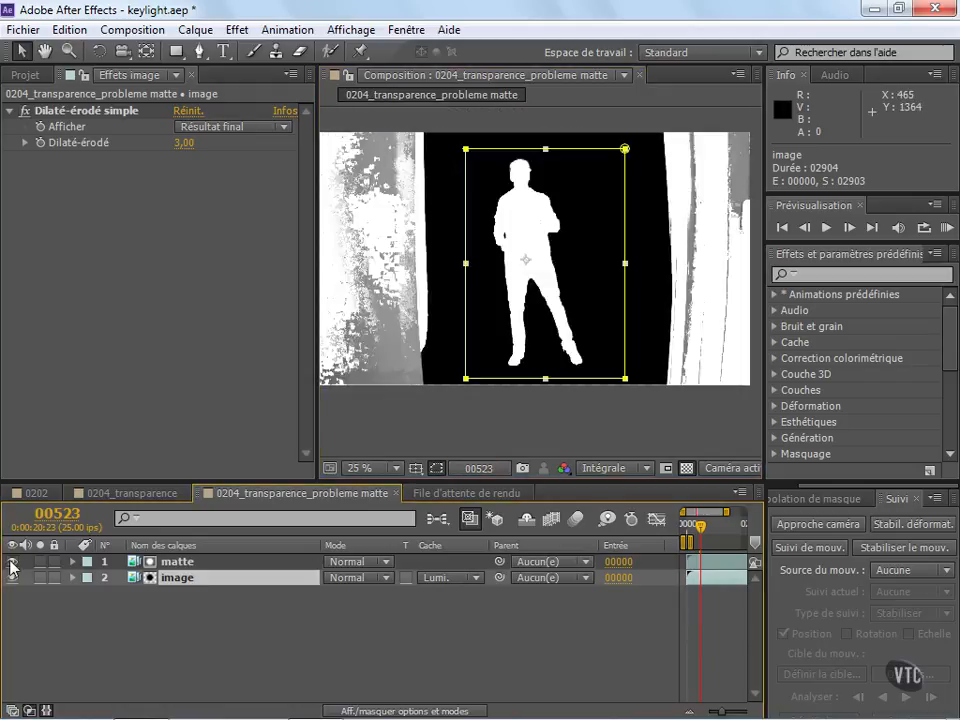
pyautogui.click(13, 562)
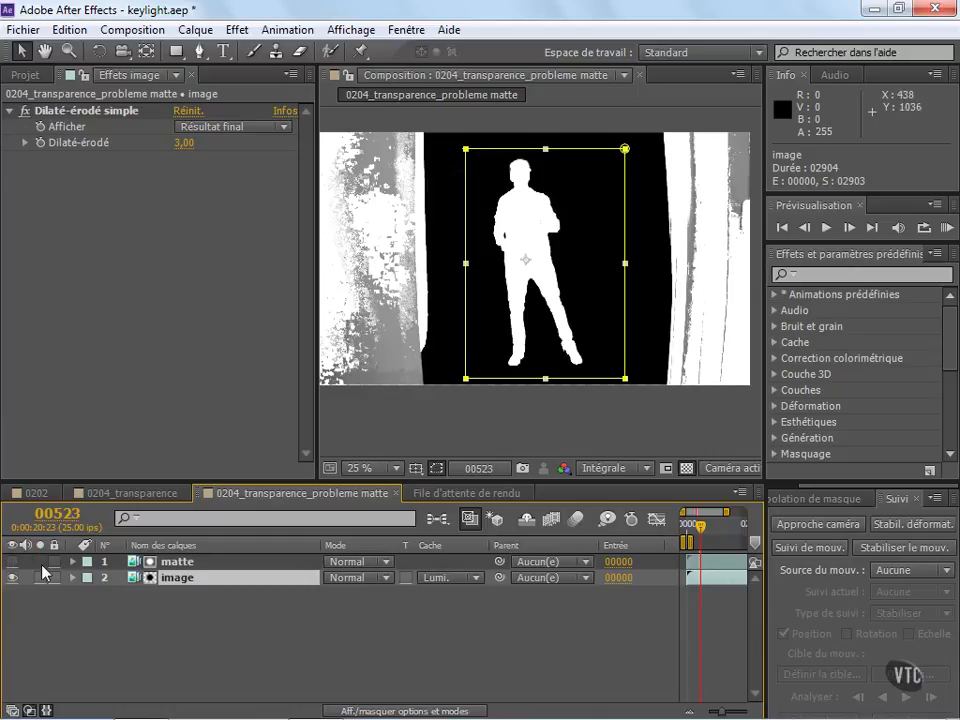
pyautogui.click(170, 562)
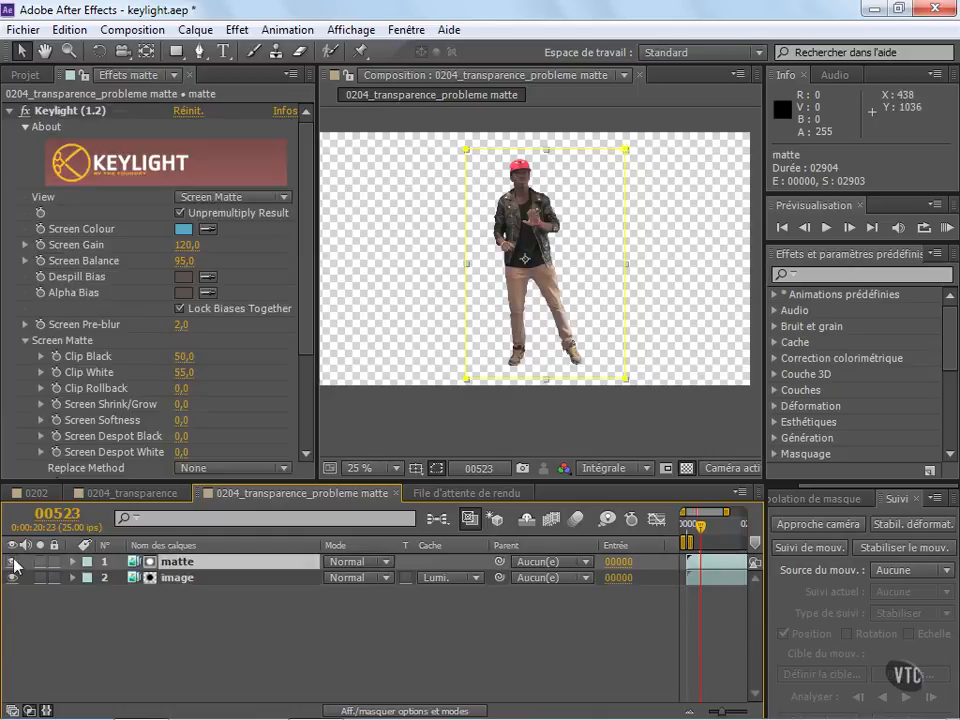
pyautogui.click(12, 562)
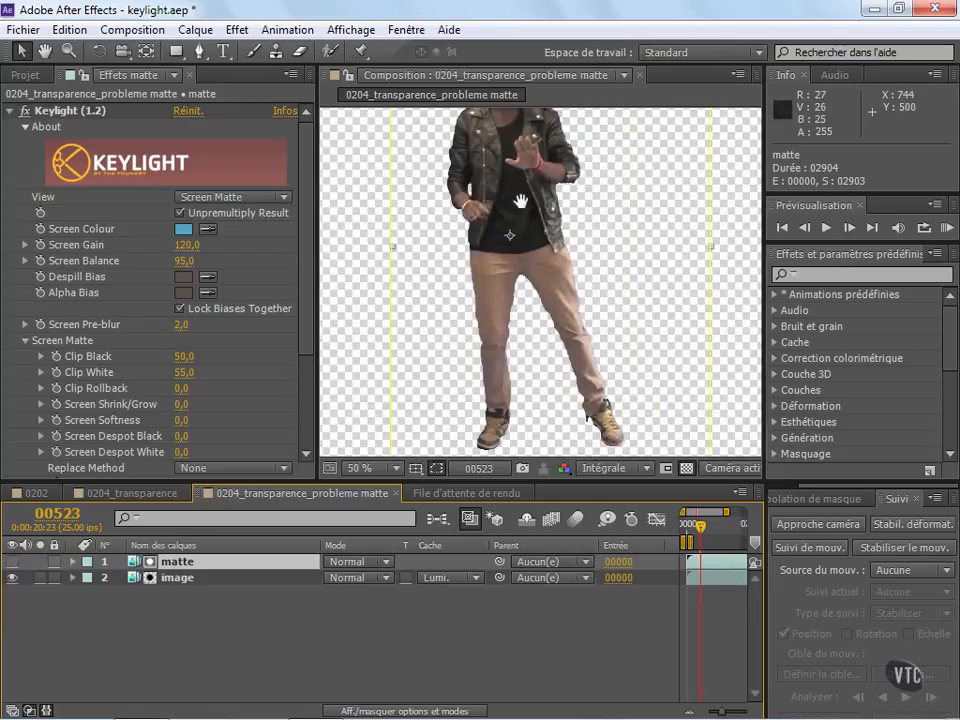
# Step: Examine the cutout's cap, jacket and hands at 100 %
pyautogui.moveTo(437, 204); pyautogui.dragTo(517, 322)
pyautogui.scroll(1, 538, 236)
pyautogui.moveTo(495, 219); pyautogui.dragTo(529, 377)
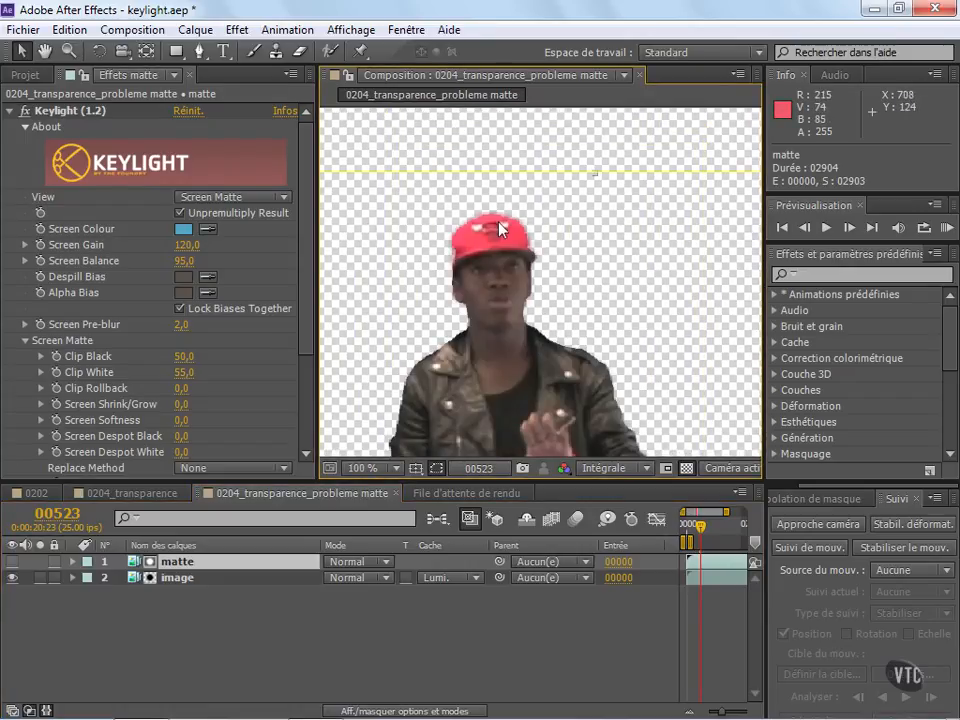
pyautogui.moveTo(499, 228); pyautogui.dragTo(525, 221)
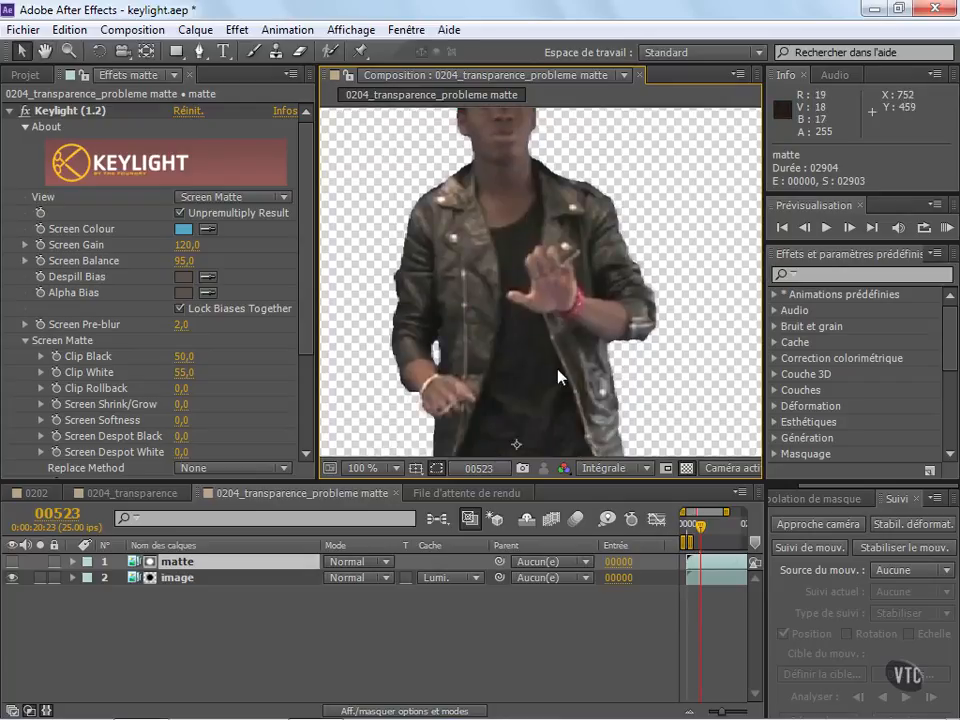
pyautogui.moveTo(555, 410); pyautogui.dragTo(505, 342)
pyautogui.scroll(-1, 554, 275)
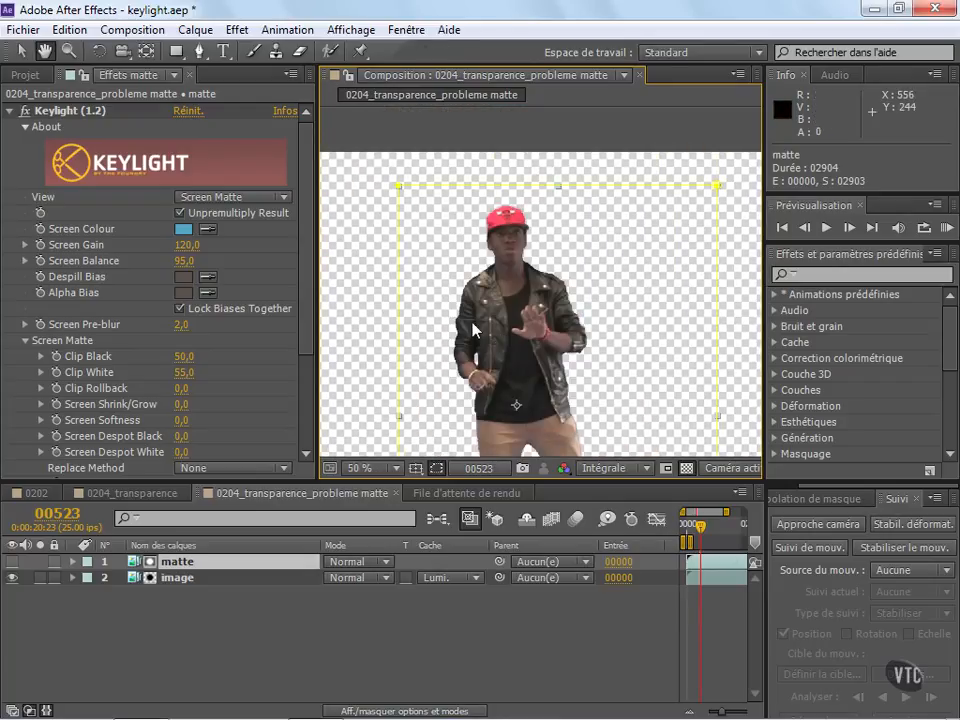
pyautogui.press('v')
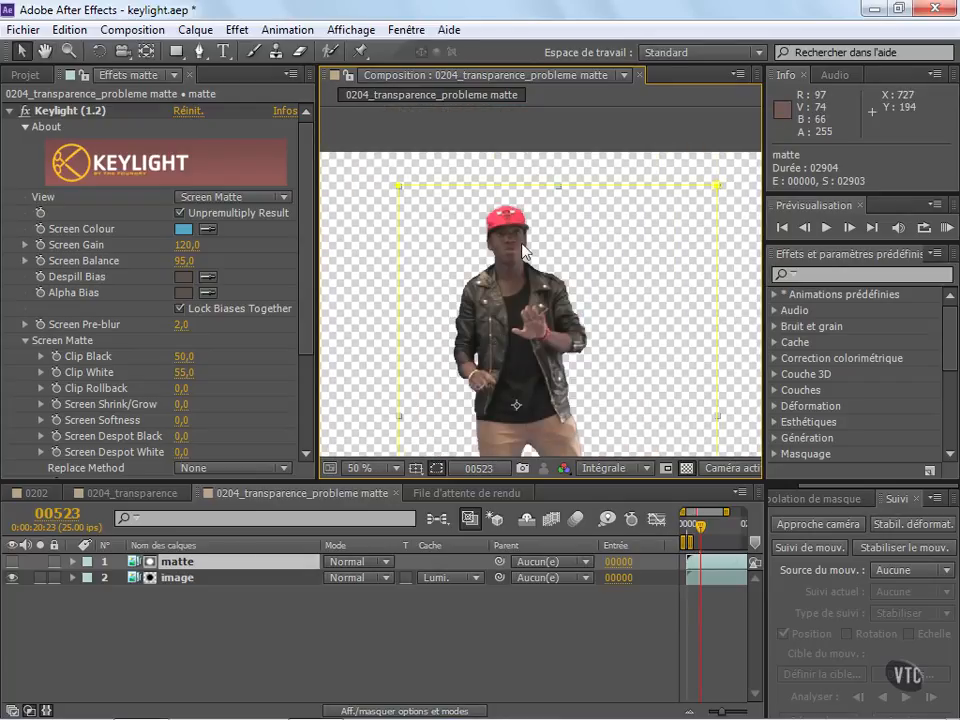
# Step: Show the matte layer and apply the Flou accéléré effect to it
pyautogui.click(220, 577)
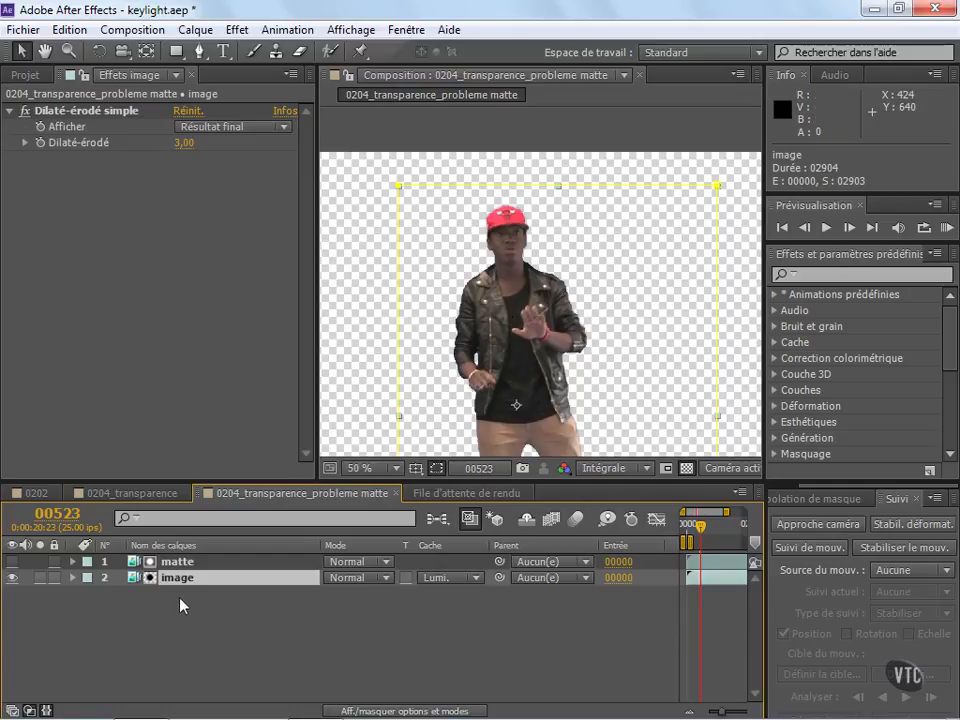
pyautogui.click(170, 561)
pyautogui.scroll(4, 547, 318)
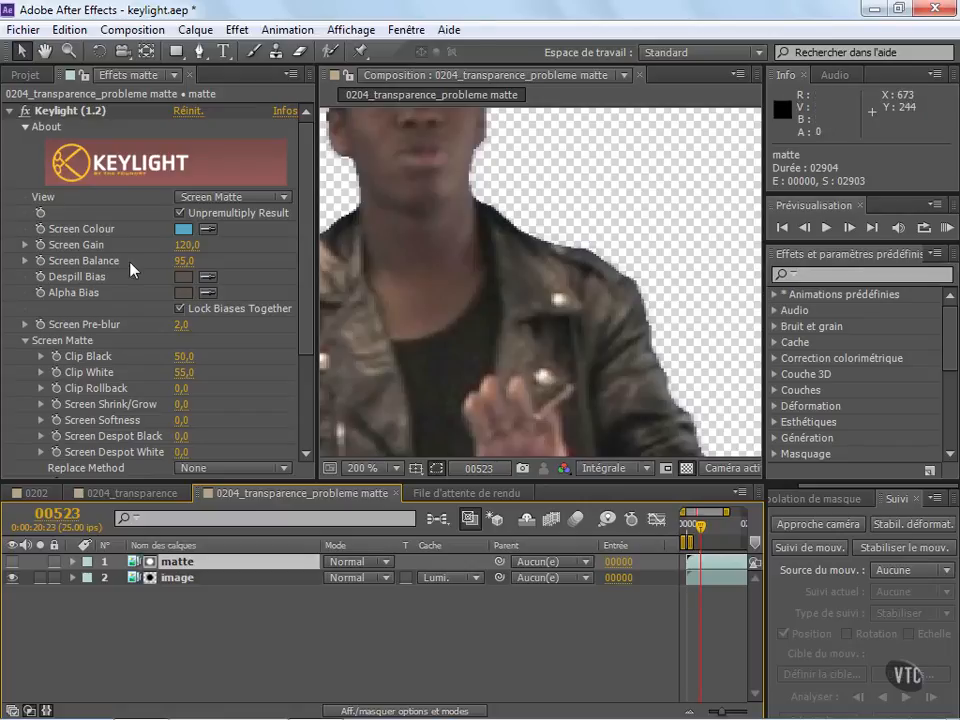
pyautogui.click(12, 562)
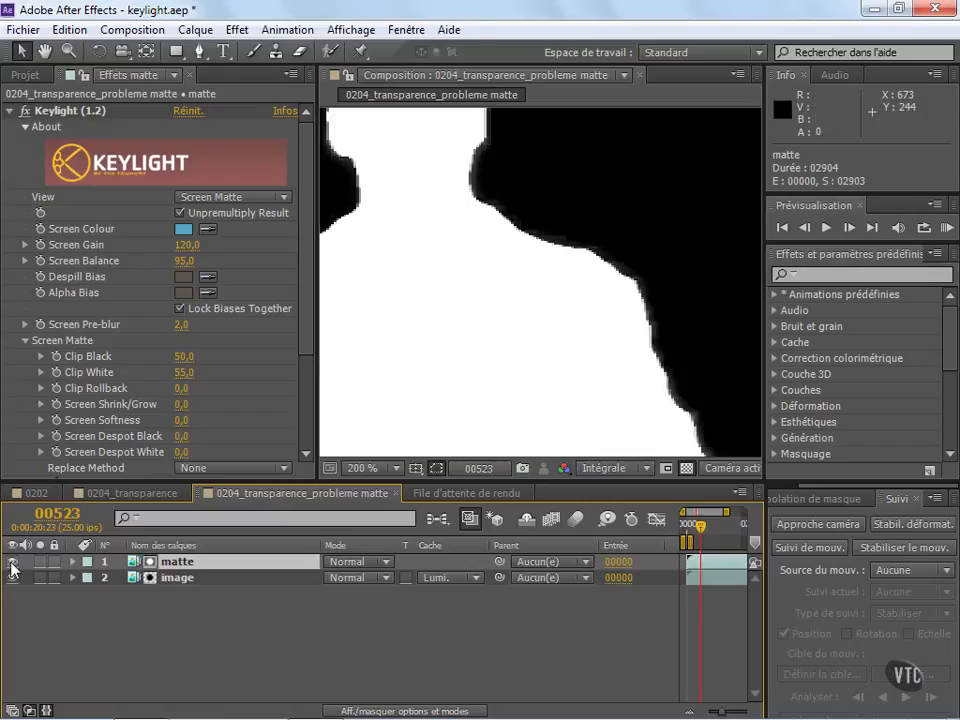
pyautogui.click(238, 29)
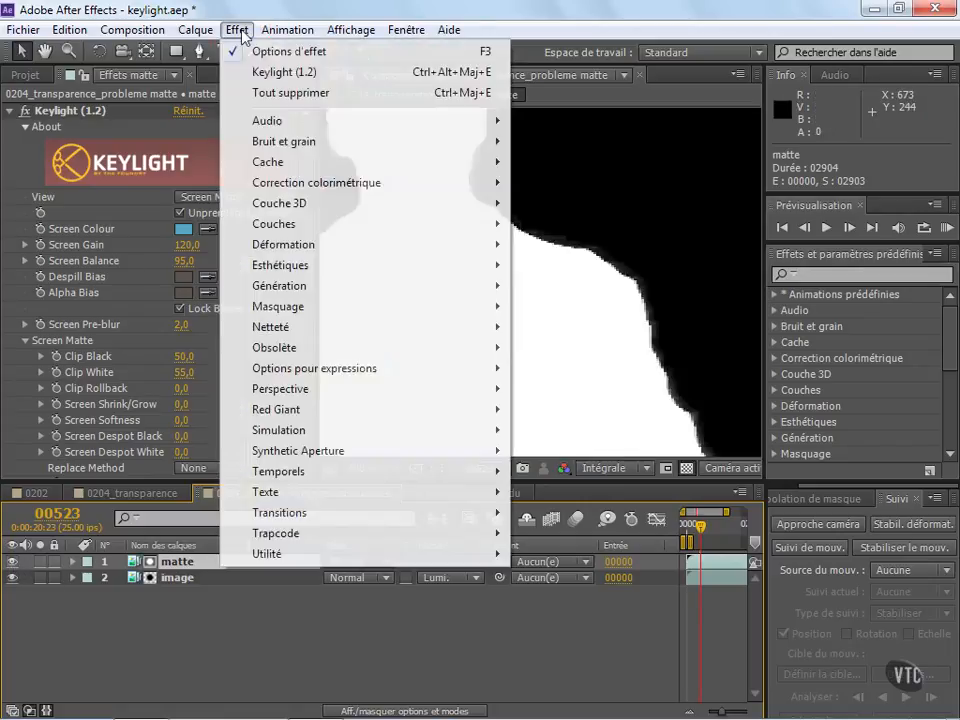
pyautogui.moveTo(350, 200)
pyautogui.moveTo(332, 326)
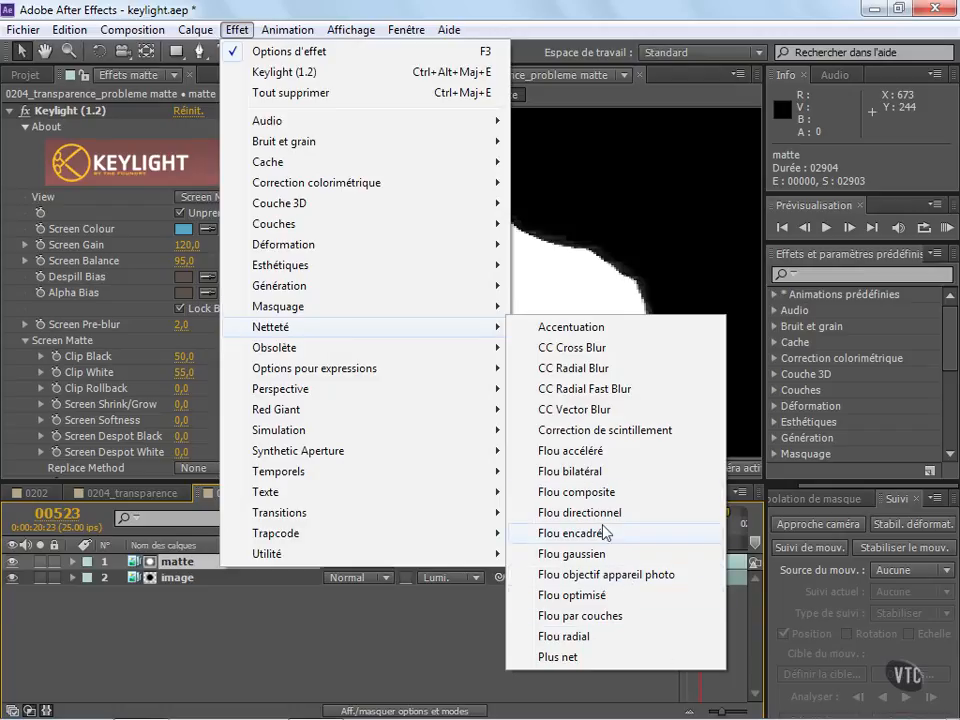
pyautogui.click(575, 450)
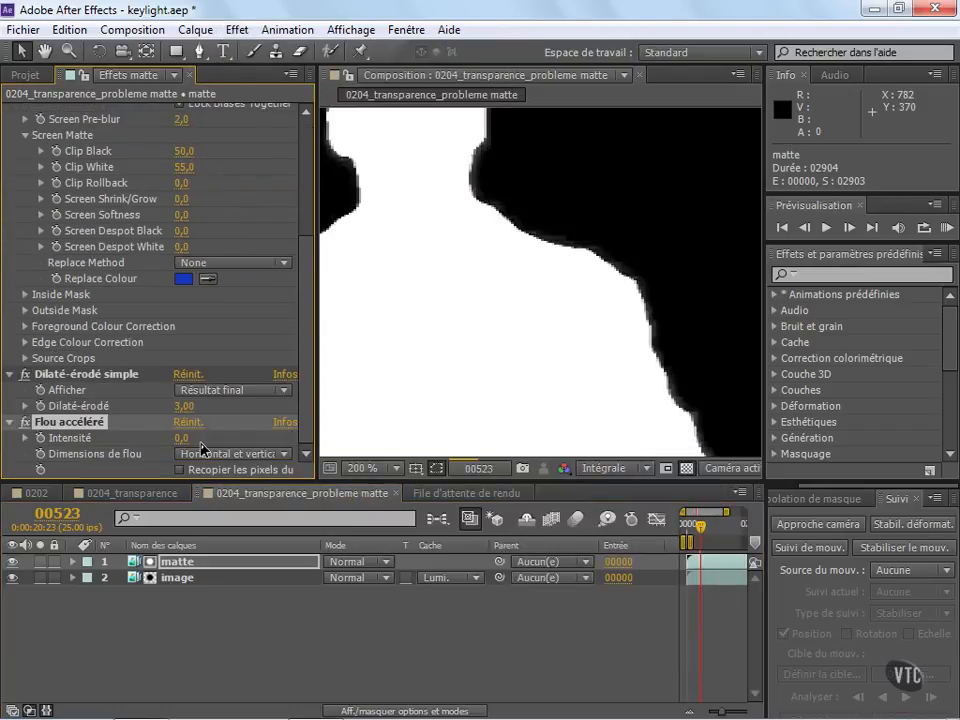
# Step: Set the Flou accéléré intensity to 5,0 and hide the matte layer to check the softened edges
pyautogui.click(196, 440)
pyautogui.click(15, 562)
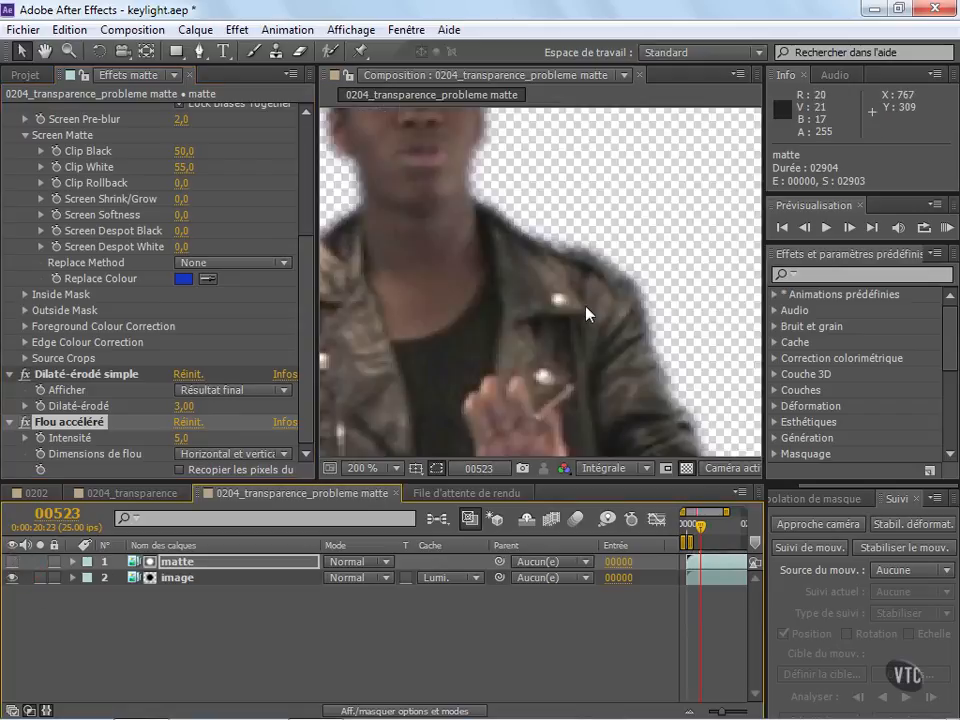
pyautogui.scroll(-1, 596, 280)
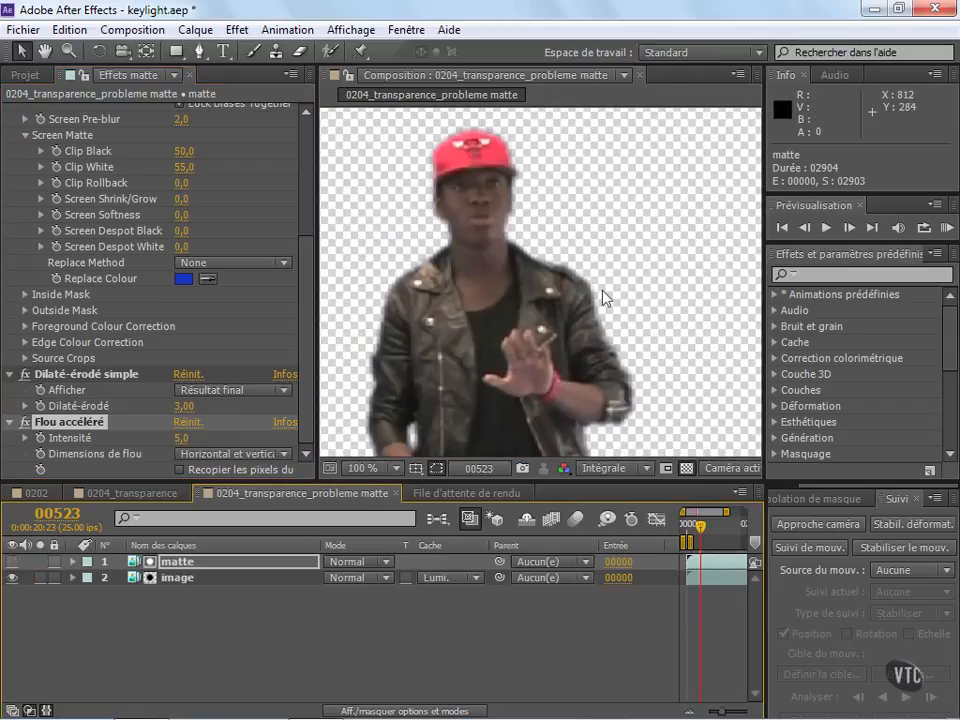
# Step: Reduce the Flou accéléré intensity on the matte layer to 3,0
pyautogui.click(181, 440)
pyautogui.press('Return')
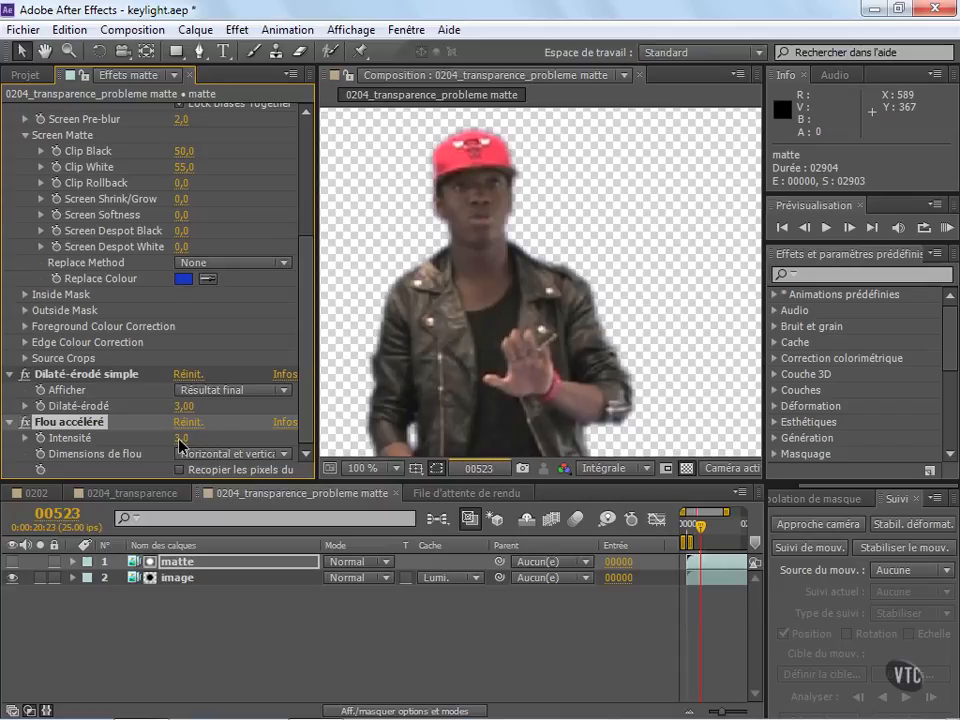
pyautogui.moveTo(457, 356); pyautogui.dragTo(553, 259)
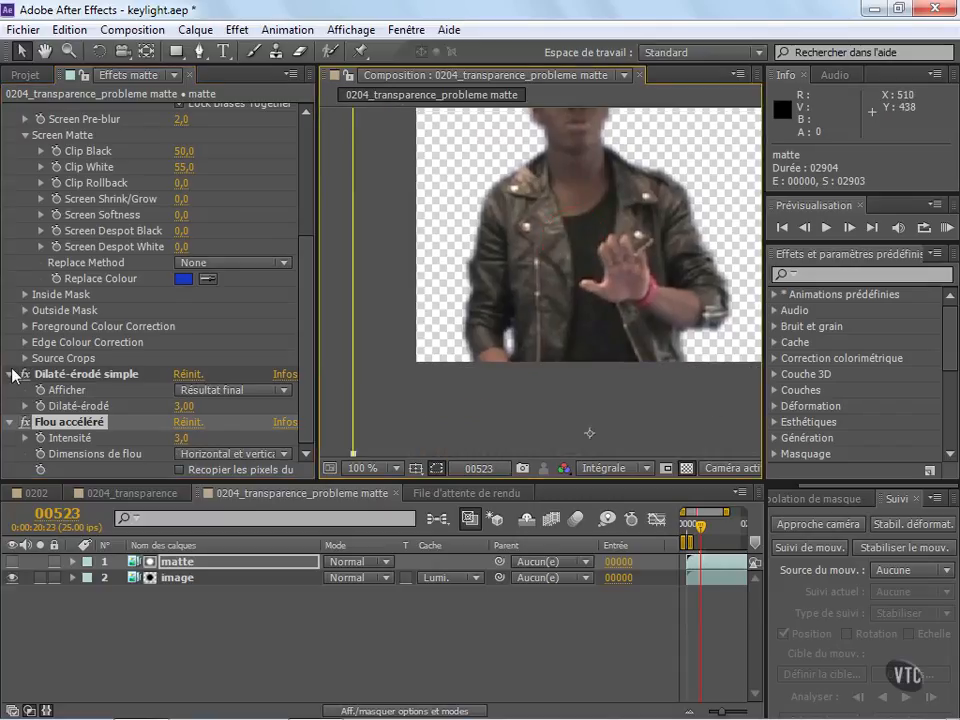
# Step: Disable the Dilaté-érodé simple effect on the matte layer and inspect the edges around the figure
pyautogui.click(25, 375)
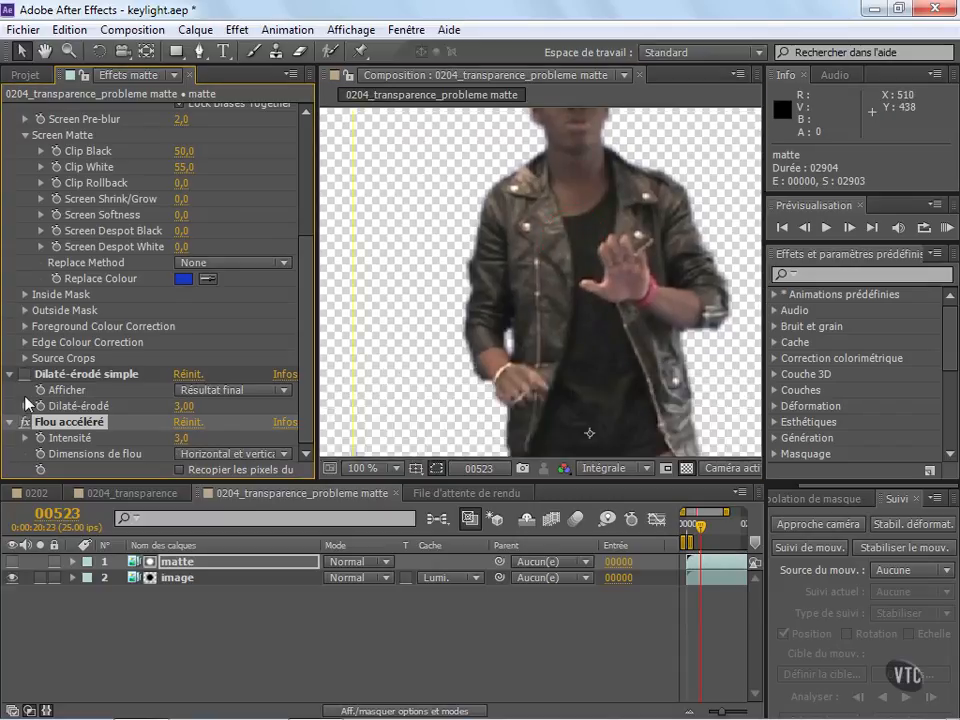
pyautogui.moveTo(534, 254); pyautogui.dragTo(465, 385)
pyautogui.scroll(1, 457, 322)
pyautogui.moveTo(421, 337); pyautogui.dragTo(582, 195)
pyautogui.moveTo(495, 384); pyautogui.dragTo(507, 220)
pyautogui.scroll(-1, 514, 335)
pyautogui.scroll(-1, 515, 338)
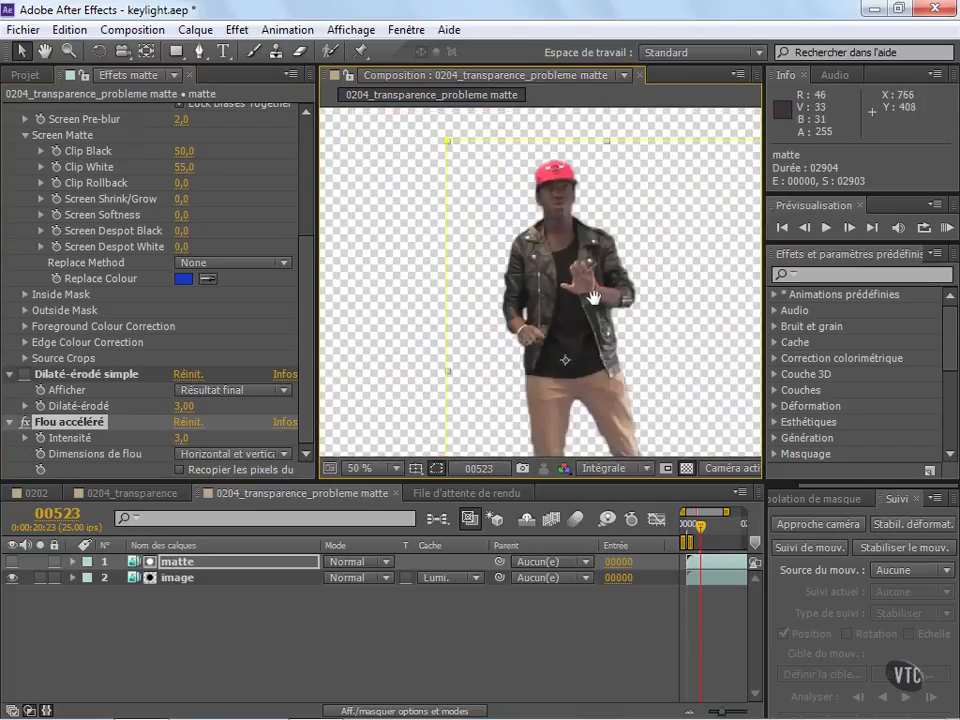